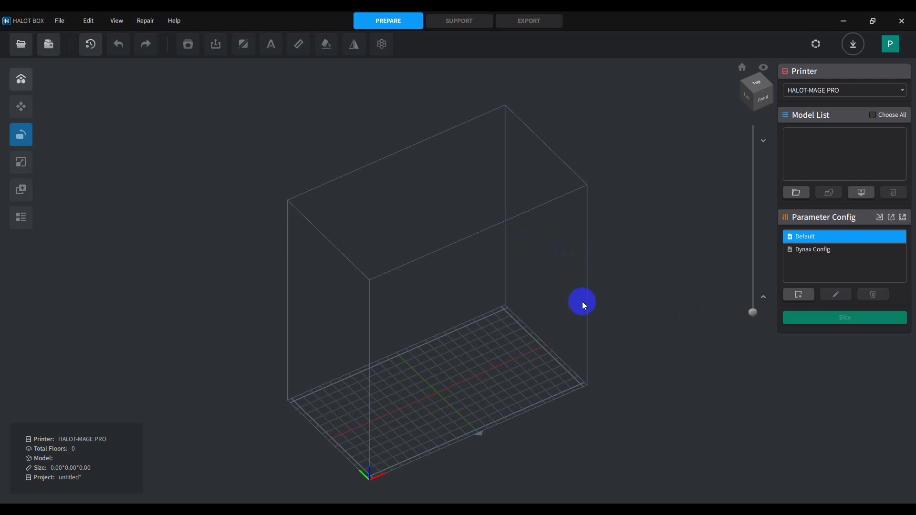
Import the model file Stone Rim Tile RevD.obj onto the build plate.
{"action": "middle_click_drag", "start_coordinate": [525, 290], "coordinate": [507, 270]}
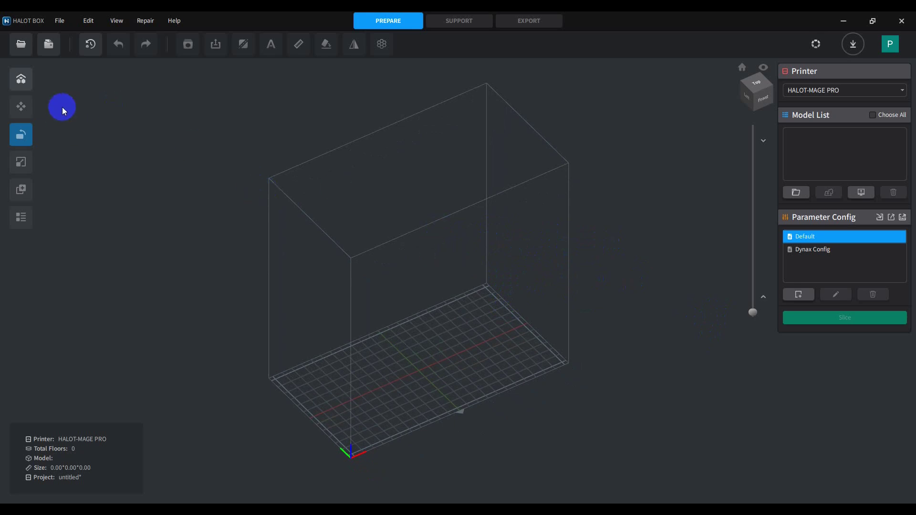
{"action": "left_click", "coordinate": [21, 44]}
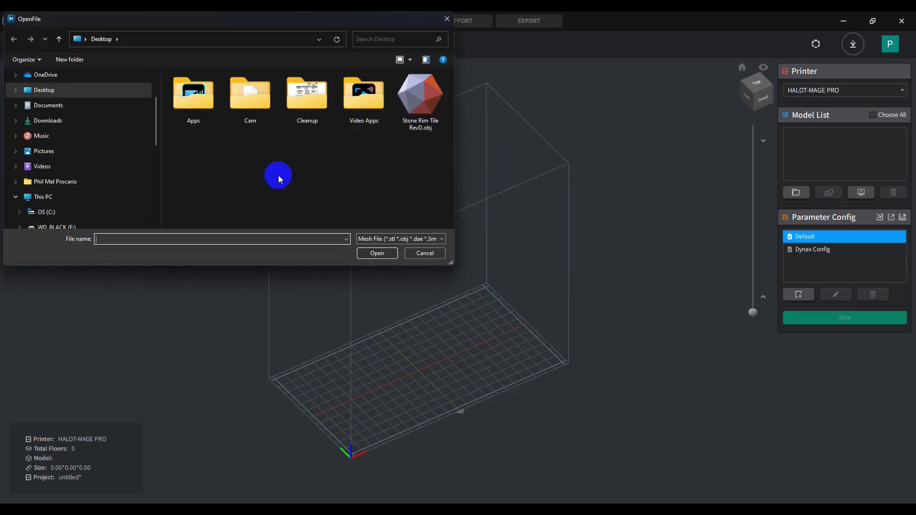
{"action": "left_click", "coordinate": [417, 100]}
{"action": "left_click", "coordinate": [376, 252]}
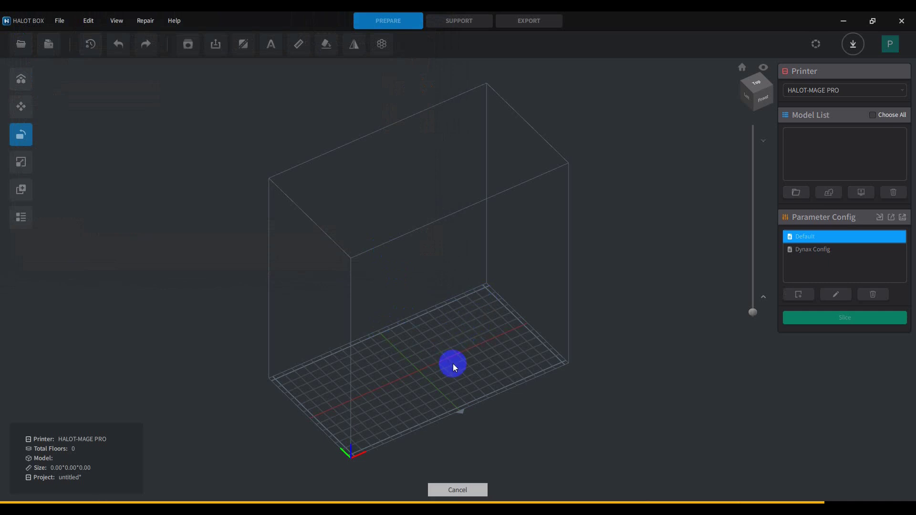
{"action": "scroll", "coordinate": [415, 403], "scroll_direction": "up", "scroll_amount": 10}
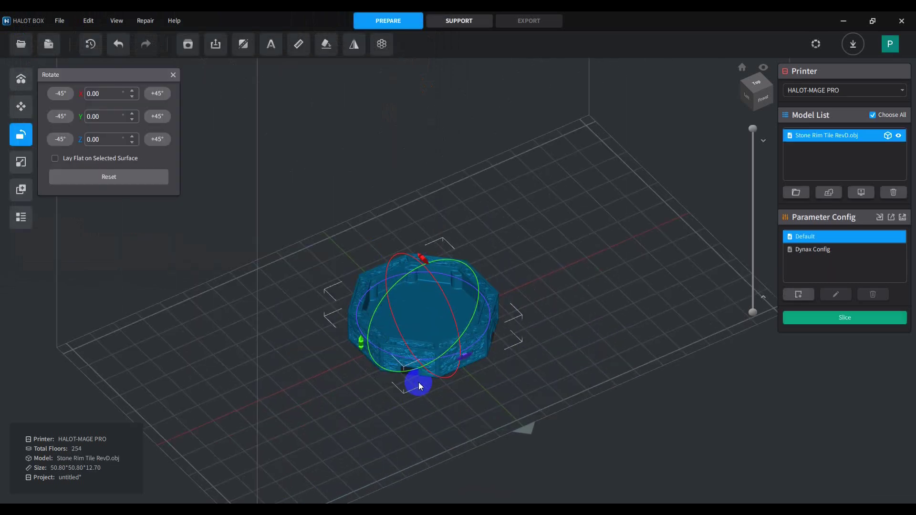
Rotate the stone rim tile 22.5° about the Z axis.
{"action": "right_click_drag", "start_coordinate": [440, 338], "coordinate": [458, 329]}
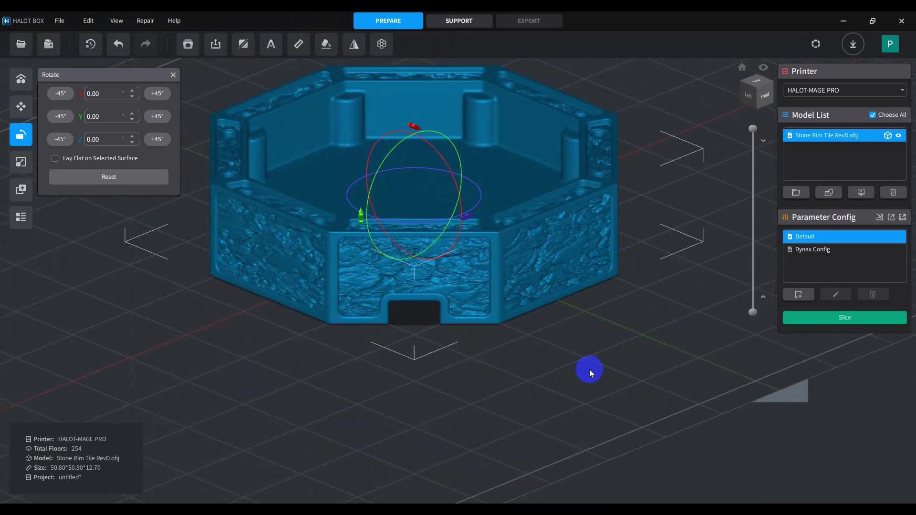
{"action": "middle_click_drag", "start_coordinate": [506, 327], "coordinate": [502, 397]}
{"action": "right_click_drag", "start_coordinate": [521, 378], "coordinate": [516, 382]}
{"action": "mouse_move", "coordinate": [516, 382]}
{"action": "left_mouse_down"}
{"action": "mouse_move", "coordinate": [509, 410]}
{"action": "mouse_move", "coordinate": [514, 396]}
{"action": "left_mouse_up"}
{"action": "left_click_drag", "start_coordinate": [529, 340], "coordinate": [472, 459]}
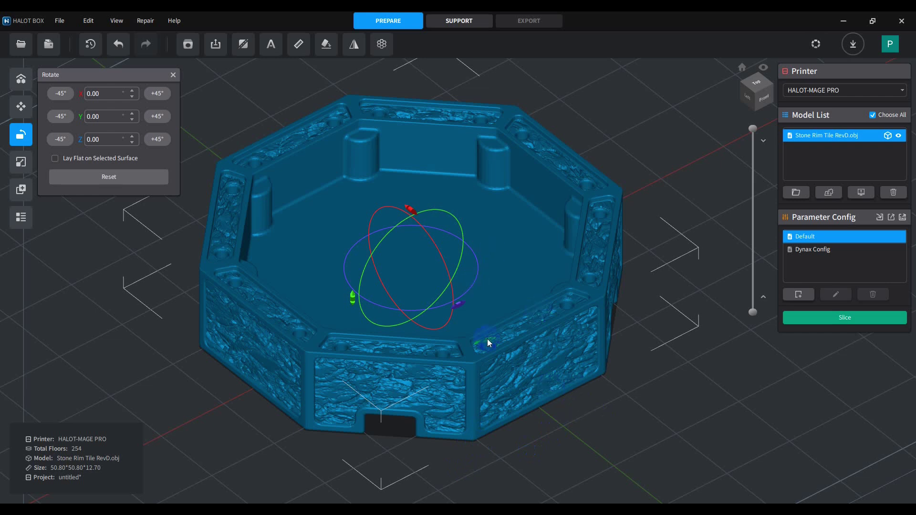
{"action": "left_click_drag", "start_coordinate": [462, 303], "coordinate": [484, 291]}
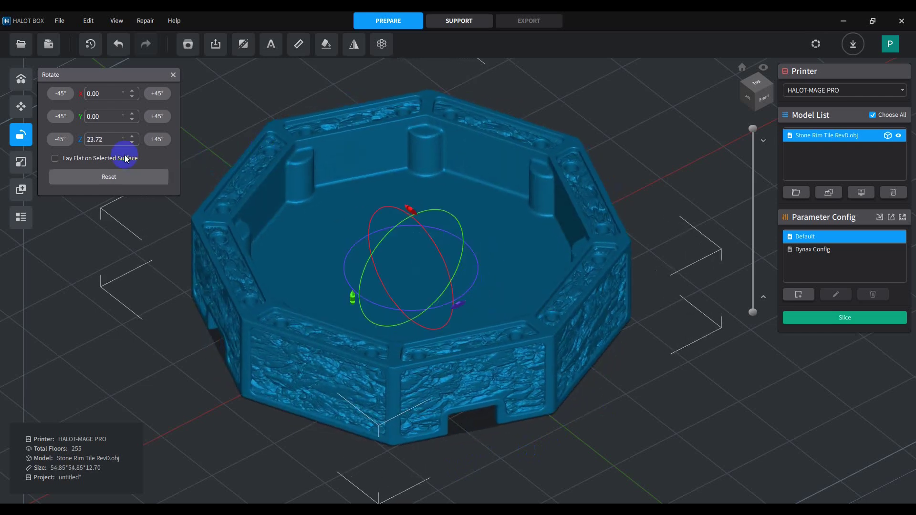
{"action": "double_click", "coordinate": [108, 140]}
{"action": "type", "text": "22."}
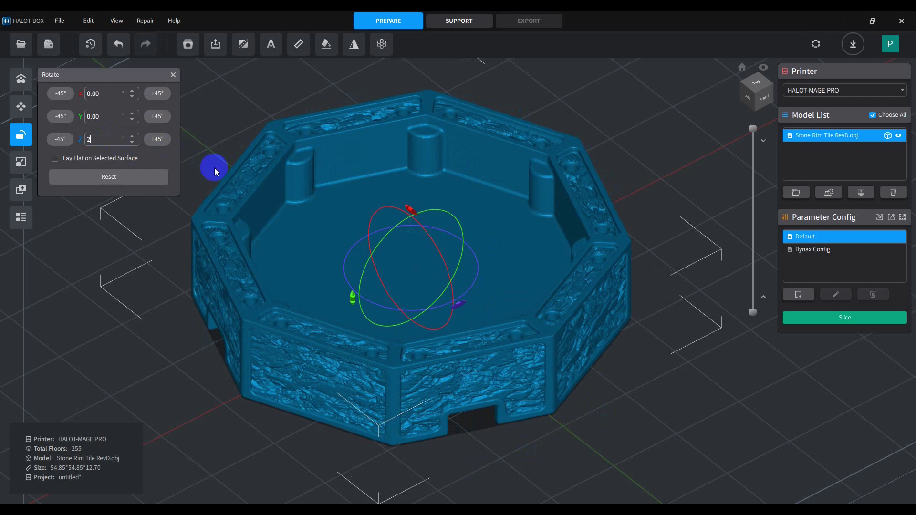
{"action": "type", "text": "5"}
{"action": "key", "text": "Return"}
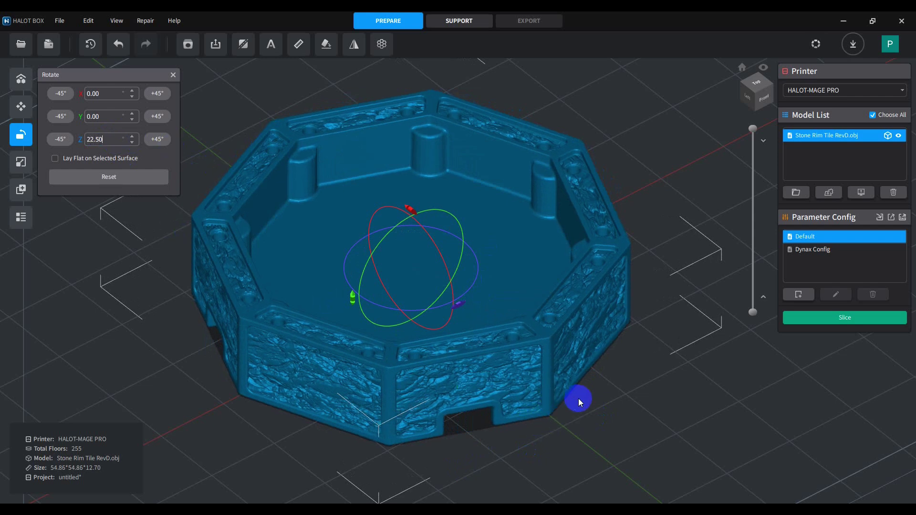
Tilt the tile 45° about the X axis.
{"action": "left_click_drag", "start_coordinate": [413, 212], "coordinate": [438, 256]}
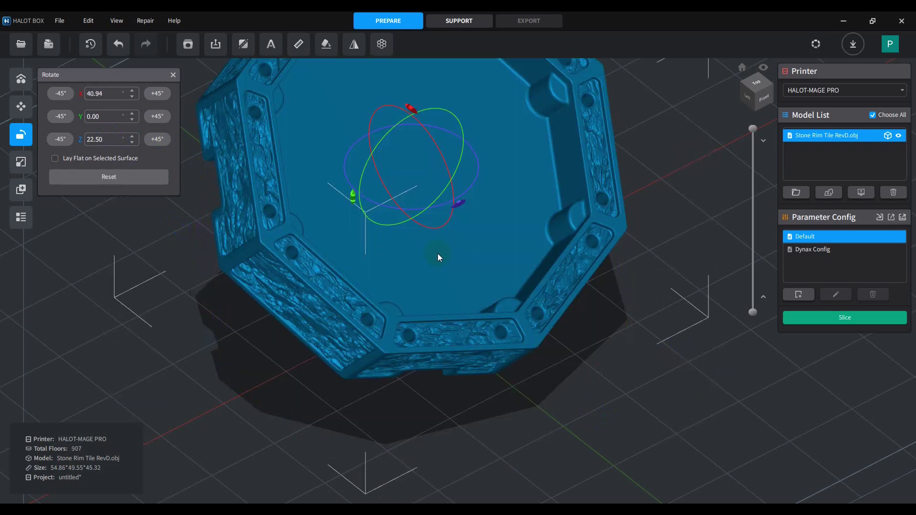
{"action": "double_click", "coordinate": [107, 93]}
{"action": "type", "text": "45"}
{"action": "key", "text": "Return"}
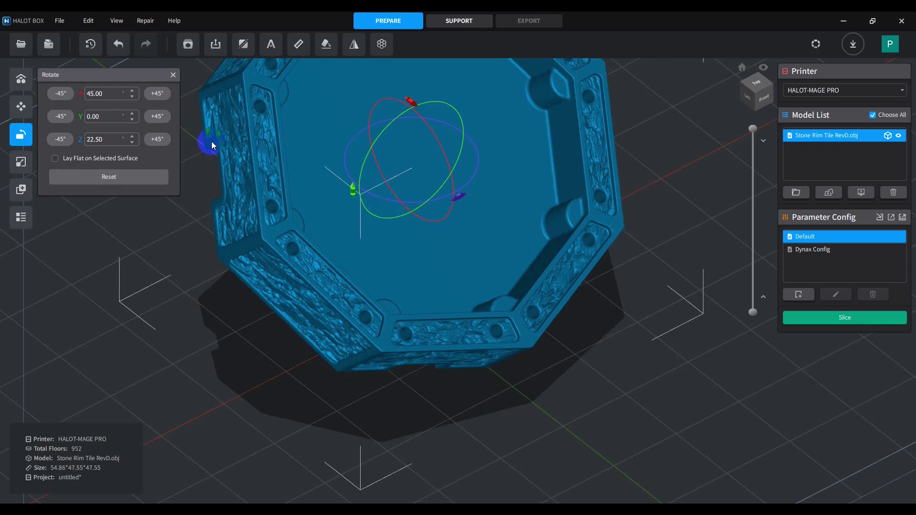
Raise the tilted tile above the build plate by setting its Z position to 6 mm.
{"action": "scroll", "coordinate": [364, 254], "scroll_direction": "down", "scroll_amount": 3}
{"action": "middle_click_drag", "start_coordinate": [398, 226], "coordinate": [437, 287]}
{"action": "scroll", "coordinate": [438, 282], "scroll_direction": "up", "scroll_amount": 3}
{"action": "right_click_drag", "start_coordinate": [438, 280], "coordinate": [452, 251]}
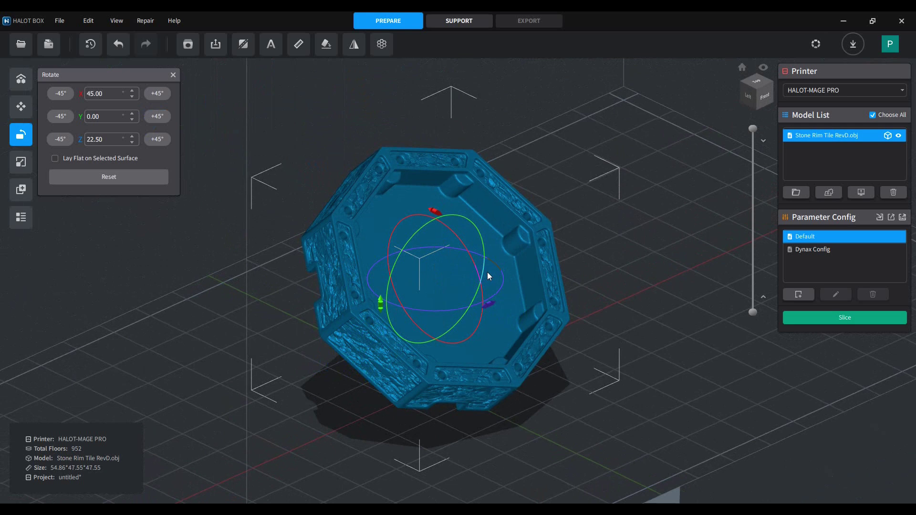
{"action": "right_click_drag", "start_coordinate": [254, 144], "coordinate": [253, 144]}
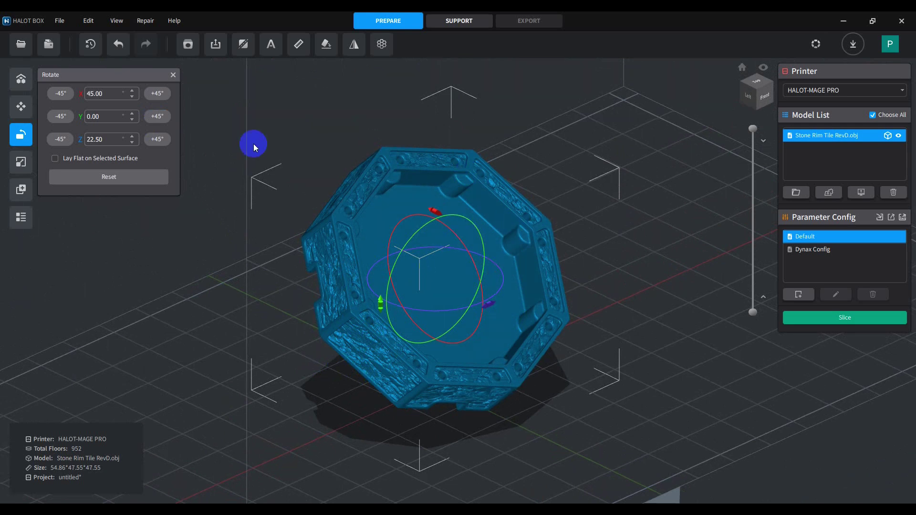
{"action": "left_click", "coordinate": [21, 107]}
{"action": "left_click", "coordinate": [97, 136]}
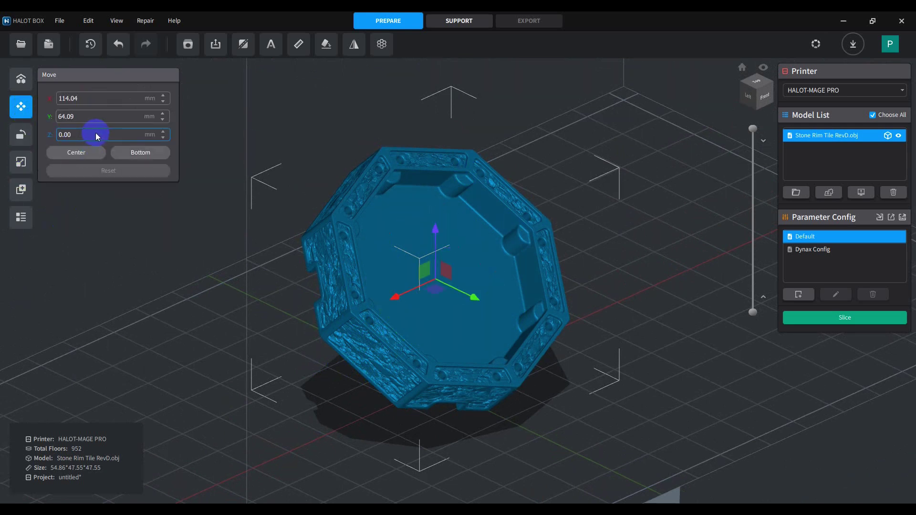
{"action": "double_click", "coordinate": [61, 134]}
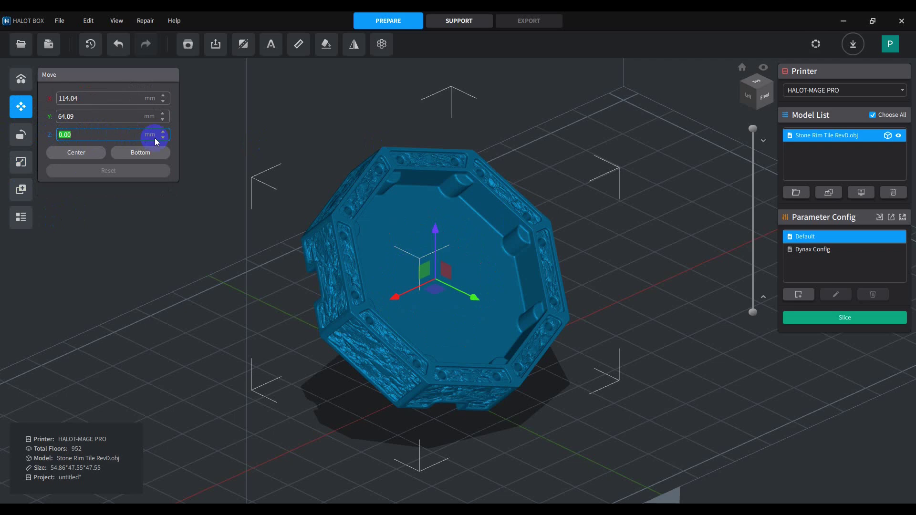
{"action": "type", "text": "6"}
{"action": "key", "text": "Return"}
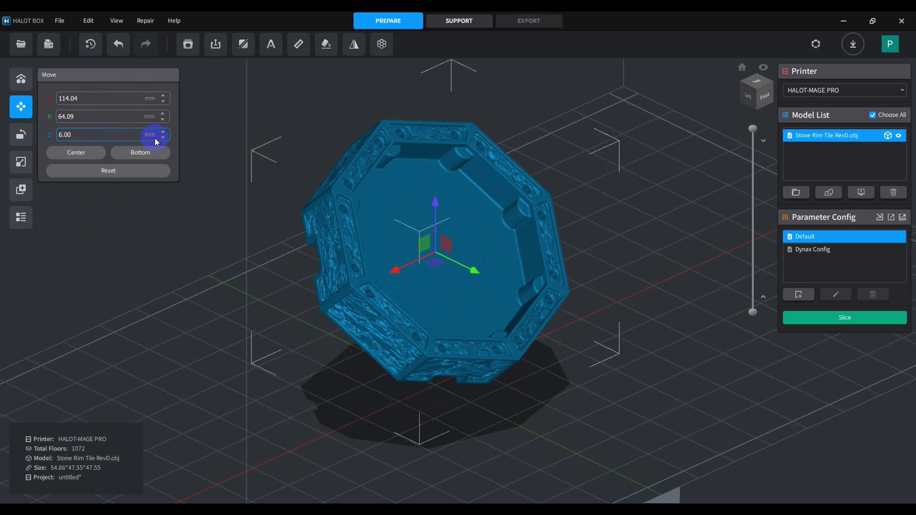
Switch from model preparation to the support editing stage for the raised tile.
{"action": "right_click_drag", "start_coordinate": [443, 425], "coordinate": [549, 338]}
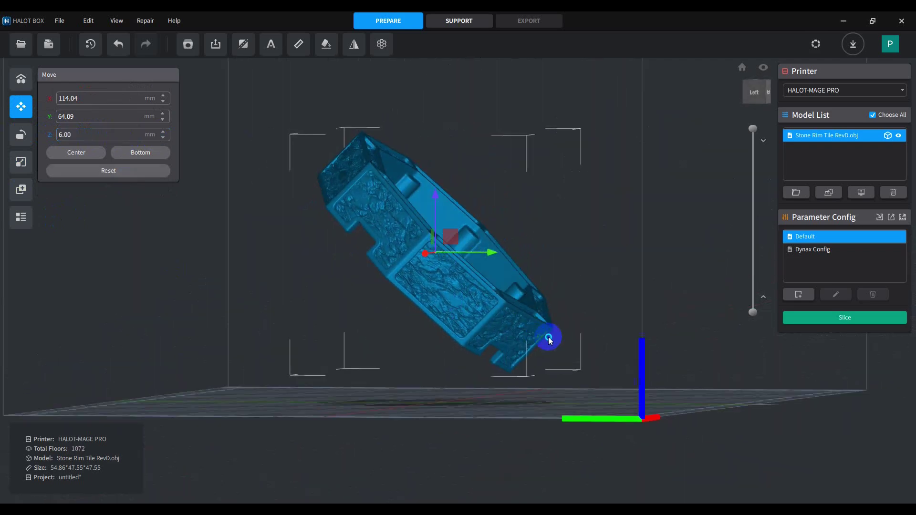
{"action": "left_click_drag", "start_coordinate": [549, 339], "coordinate": [366, 239]}
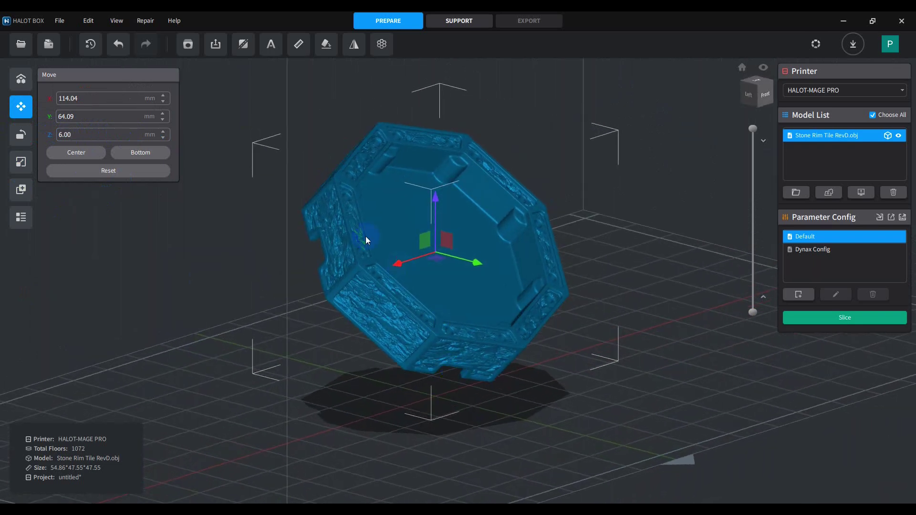
{"action": "left_click_drag", "start_coordinate": [454, 257], "coordinate": [358, 422]}
{"action": "left_click_drag", "start_coordinate": [471, 387], "coordinate": [461, 449]}
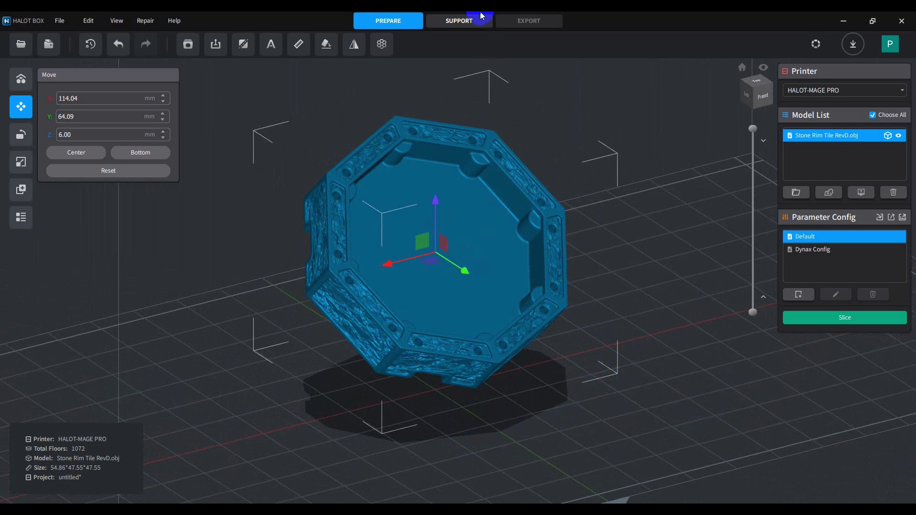
{"action": "left_click", "coordinate": [459, 21]}
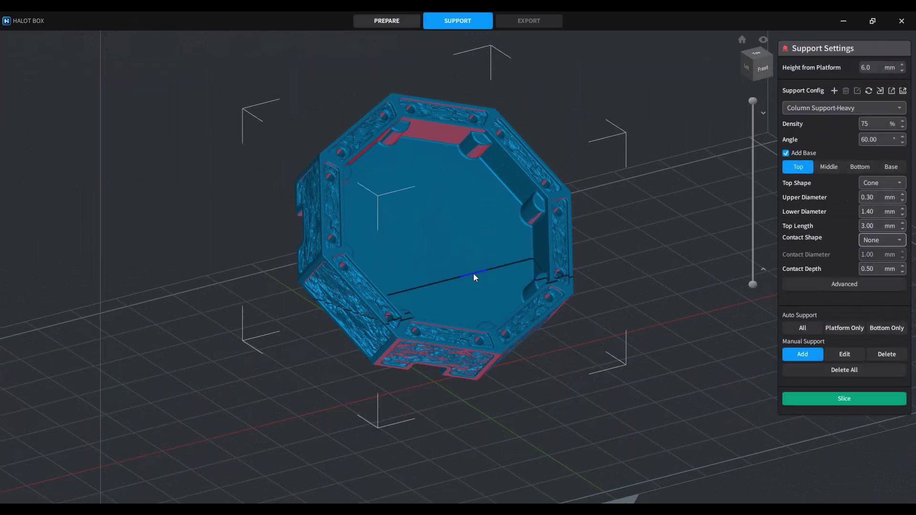
Examine the red overhang areas on the tile's rim, inner walls and underside against the support density and angle settings.
{"action": "middle_click_drag", "start_coordinate": [473, 274], "coordinate": [499, 292]}
{"action": "right_click_drag", "start_coordinate": [493, 319], "coordinate": [584, 250]}
{"action": "mouse_move", "coordinate": [584, 250]}
{"action": "left_mouse_down"}
{"action": "mouse_move", "coordinate": [606, 239]}
{"action": "mouse_move", "coordinate": [427, 247]}
{"action": "mouse_move", "coordinate": [319, 279]}
{"action": "mouse_move", "coordinate": [409, 272]}
{"action": "mouse_move", "coordinate": [521, 324]}
{"action": "mouse_move", "coordinate": [446, 328]}
{"action": "mouse_move", "coordinate": [442, 360]}
{"action": "mouse_move", "coordinate": [467, 358]}
{"action": "mouse_move", "coordinate": [464, 328]}
{"action": "left_mouse_up"}
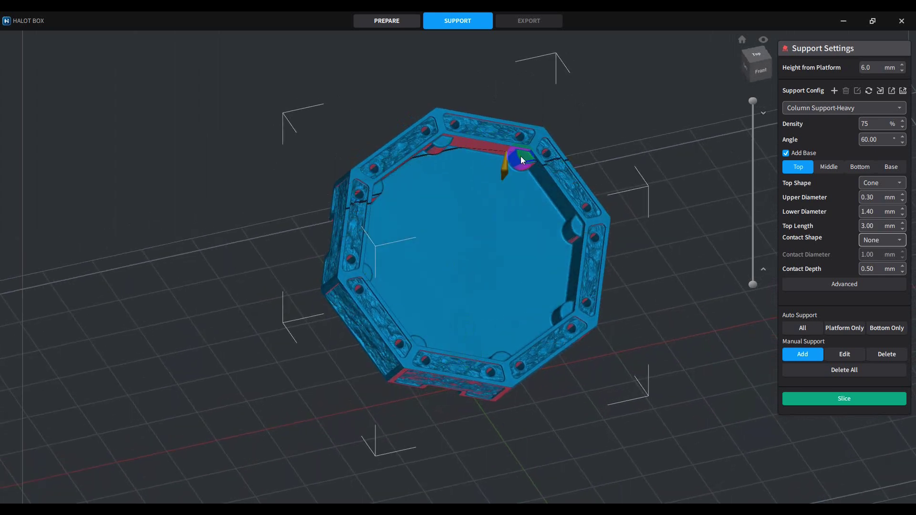
{"action": "mouse_move", "coordinate": [408, 196]}
{"action": "left_mouse_down"}
{"action": "mouse_move", "coordinate": [328, 217]}
{"action": "mouse_move", "coordinate": [360, 203]}
{"action": "mouse_move", "coordinate": [452, 196]}
{"action": "mouse_move", "coordinate": [402, 167]}
{"action": "left_mouse_up"}
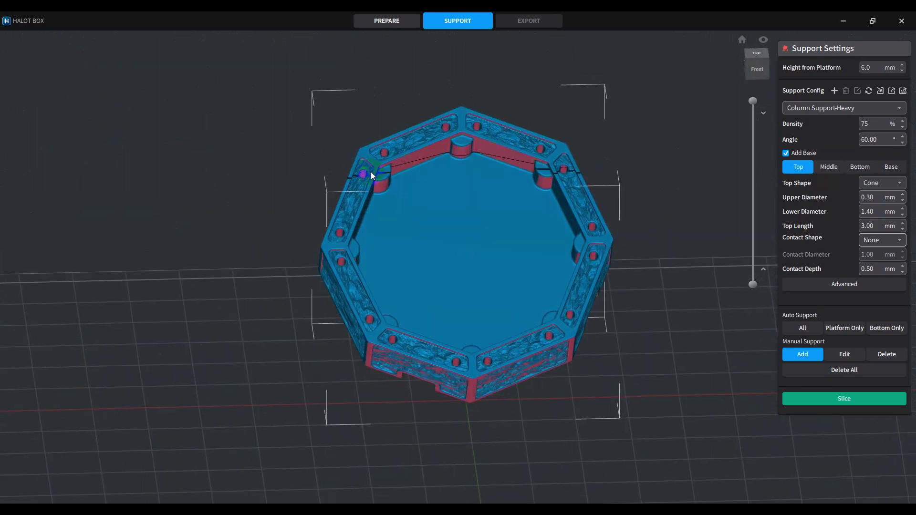
{"action": "left_click_drag", "start_coordinate": [477, 216], "coordinate": [494, 323]}
{"action": "right_click_drag", "start_coordinate": [494, 321], "coordinate": [499, 326]}
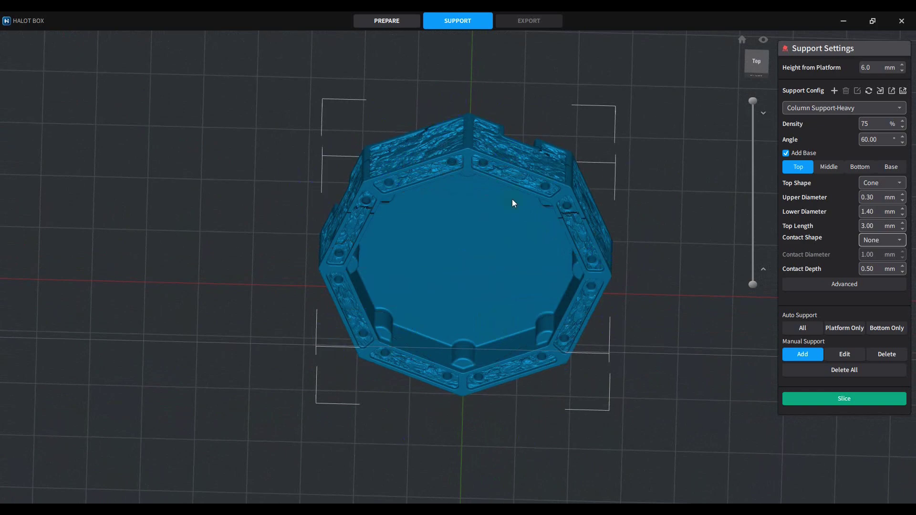
{"action": "left_click_drag", "start_coordinate": [466, 310], "coordinate": [172, 453]}
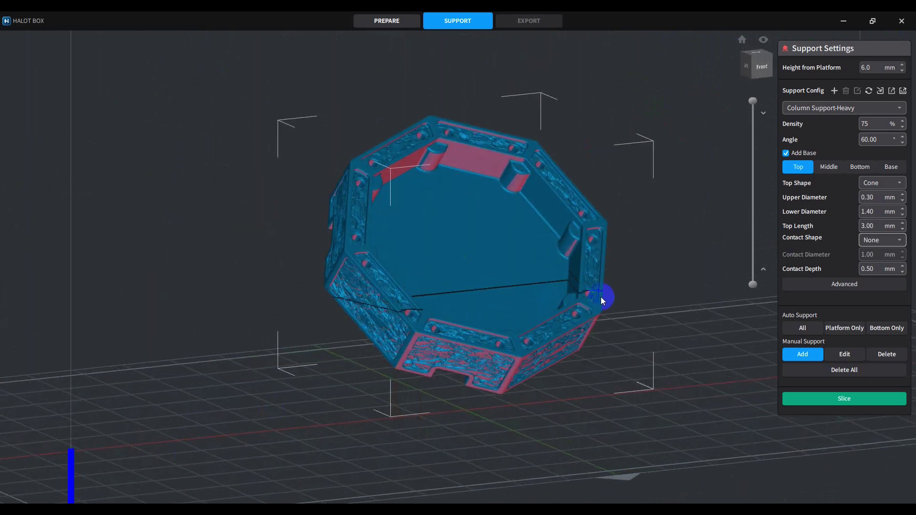
{"action": "left_click", "coordinate": [866, 125]}
{"action": "left_click", "coordinate": [794, 141]}
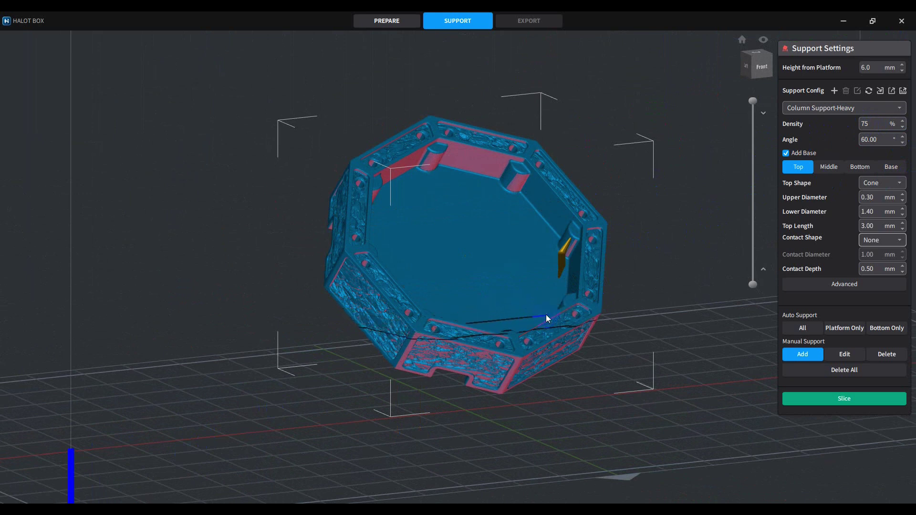
{"action": "left_click", "coordinate": [425, 351]}
{"action": "left_click_drag", "start_coordinate": [426, 351], "coordinate": [514, 347]}
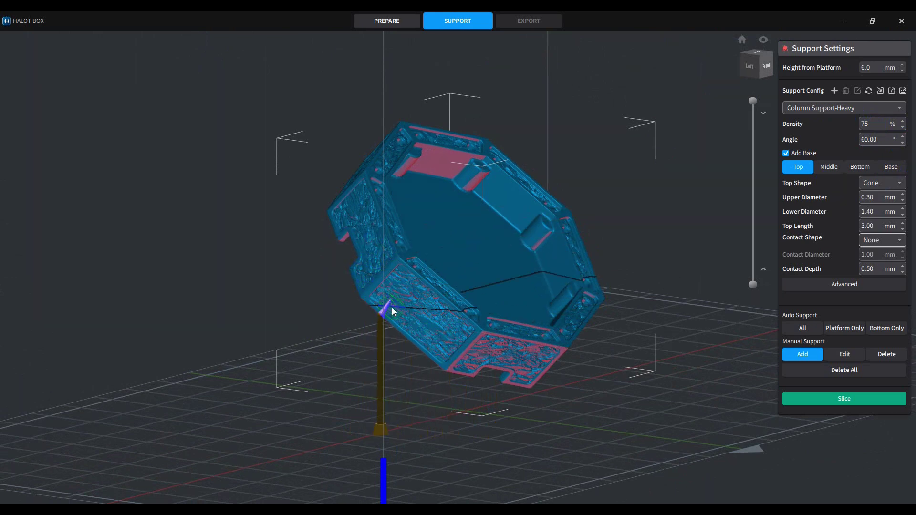
{"action": "right_click_drag", "start_coordinate": [517, 365], "coordinate": [267, 327]}
{"action": "left_click_drag", "start_coordinate": [267, 326], "coordinate": [390, 353]}
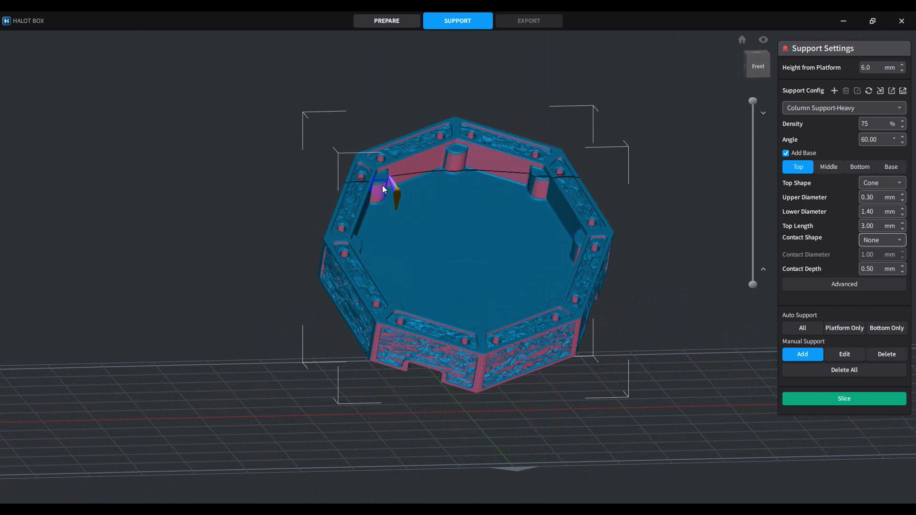
{"action": "left_click_drag", "start_coordinate": [383, 185], "coordinate": [470, 249]}
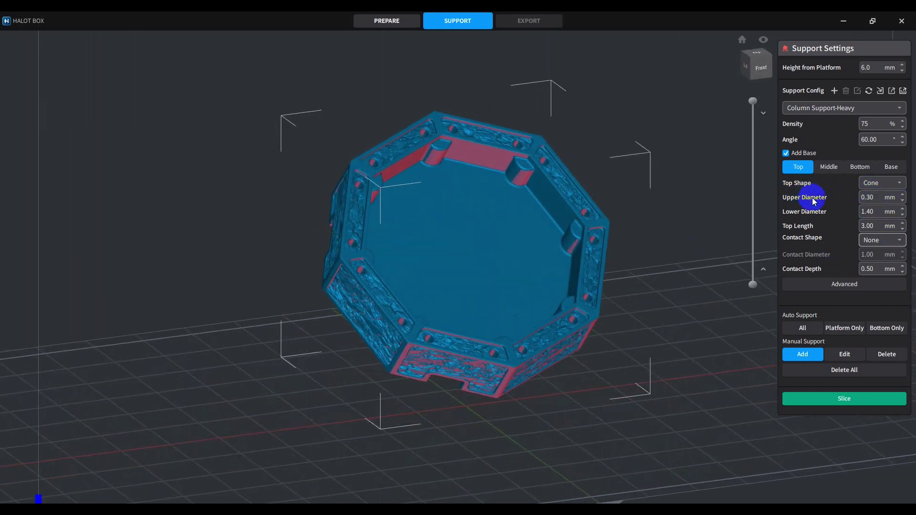
Generate automatic supports for all overhangs of the tile using the Column Support-Heavy configuration.
{"action": "middle_click_drag", "start_coordinate": [476, 365], "coordinate": [572, 331]}
{"action": "scroll", "coordinate": [499, 340], "scroll_direction": "up", "scroll_amount": 5}
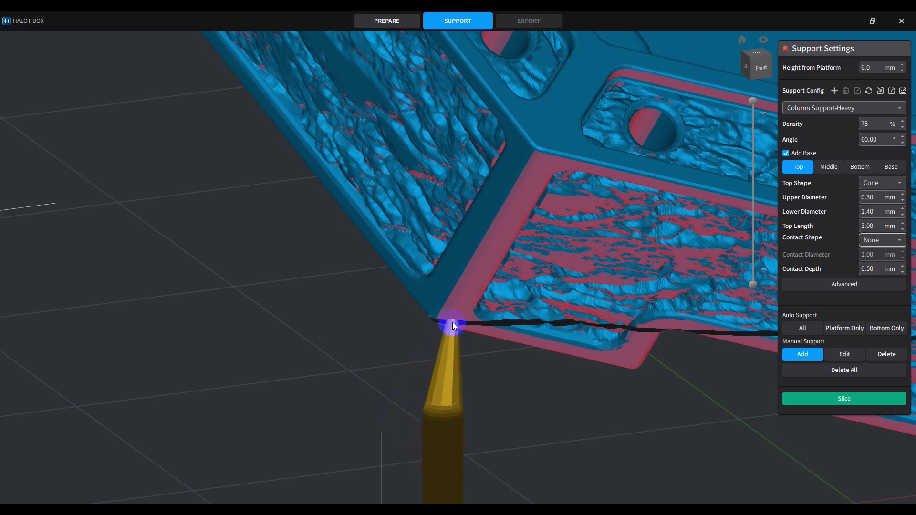
{"action": "scroll", "coordinate": [460, 313], "scroll_direction": "down", "scroll_amount": 5}
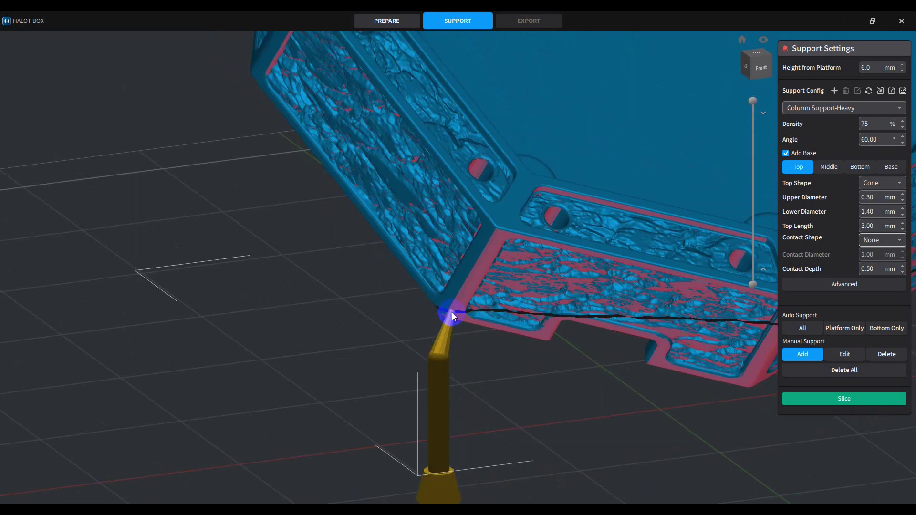
{"action": "scroll", "coordinate": [471, 309], "scroll_direction": "down", "scroll_amount": 4}
{"action": "middle_click_drag", "start_coordinate": [487, 310], "coordinate": [425, 341]}
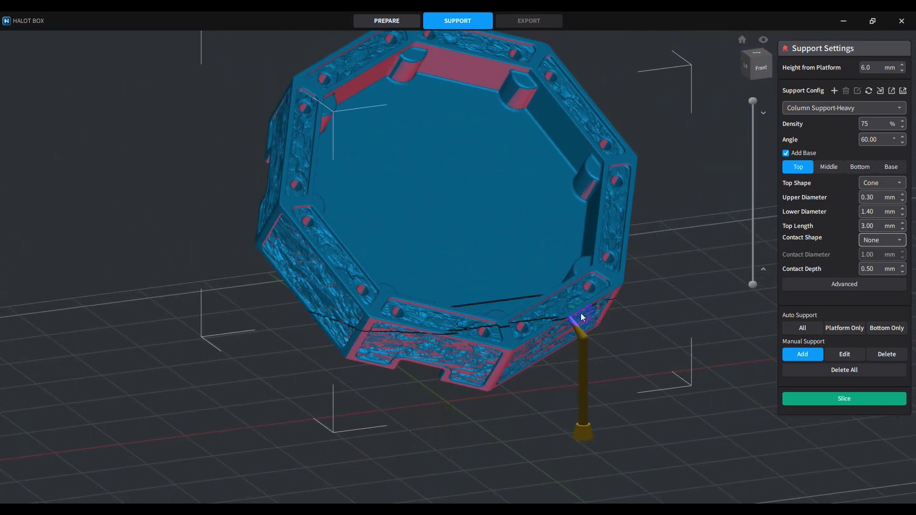
{"action": "left_click", "coordinate": [804, 330]}
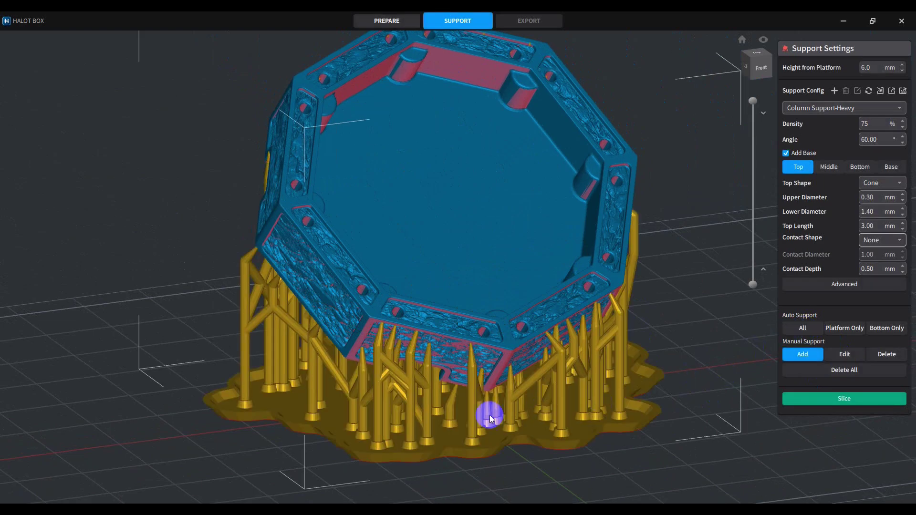
Add a manual support at the inner corner of the unsupported notch in the tile's side wall.
{"action": "right_click_drag", "start_coordinate": [425, 417], "coordinate": [648, 358]}
{"action": "right_click_drag", "start_coordinate": [752, 350], "coordinate": [311, 309]}
{"action": "scroll", "coordinate": [538, 322], "scroll_direction": "up", "scroll_amount": 6}
{"action": "right_click_drag", "start_coordinate": [504, 334], "coordinate": [530, 250]}
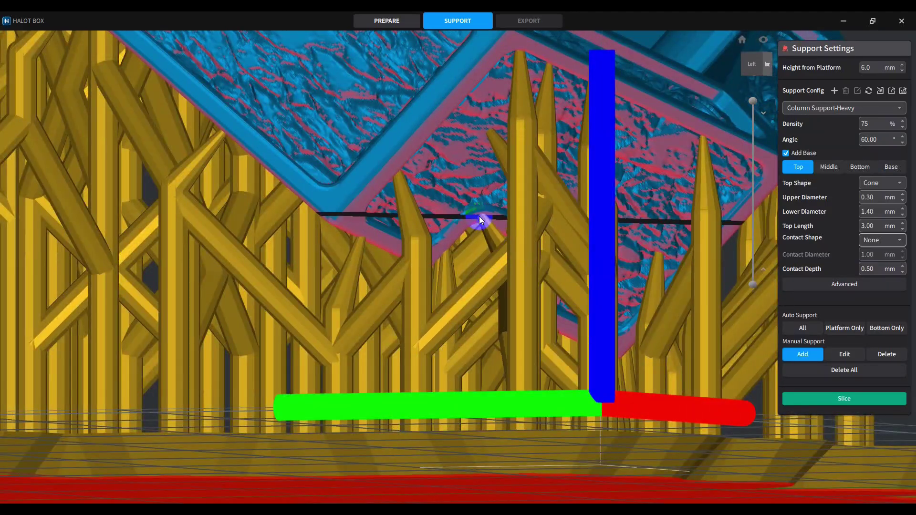
{"action": "right_click_drag", "start_coordinate": [305, 213], "coordinate": [409, 155]}
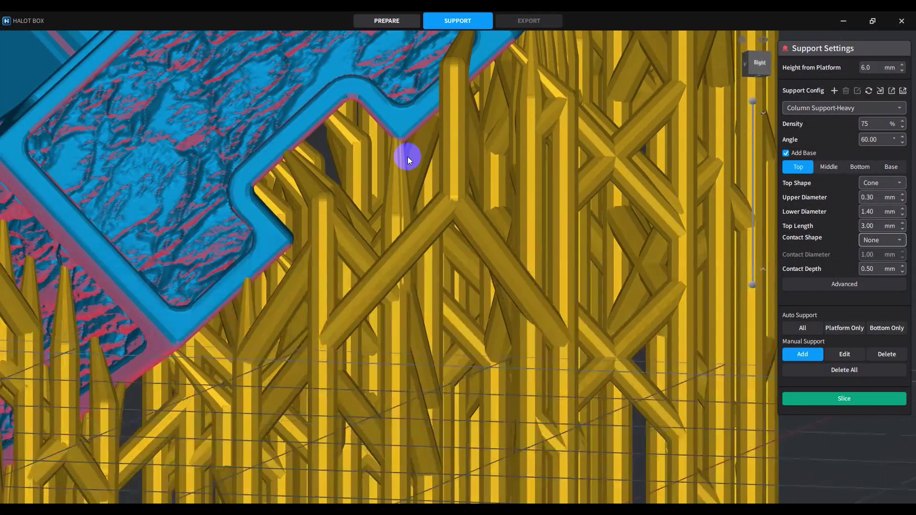
{"action": "left_click", "coordinate": [351, 101]}
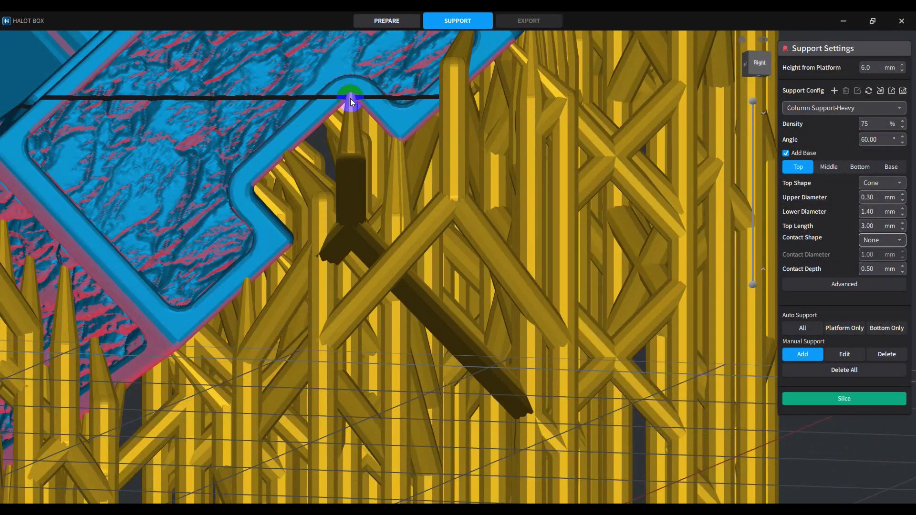
Delete the automatic supports that touch the textured face of the tile's front side wall.
{"action": "scroll", "coordinate": [348, 313], "scroll_direction": "down", "scroll_amount": 5}
{"action": "right_click_drag", "start_coordinate": [349, 313], "coordinate": [446, 321]}
{"action": "right_click_drag", "start_coordinate": [408, 244], "coordinate": [566, 229]}
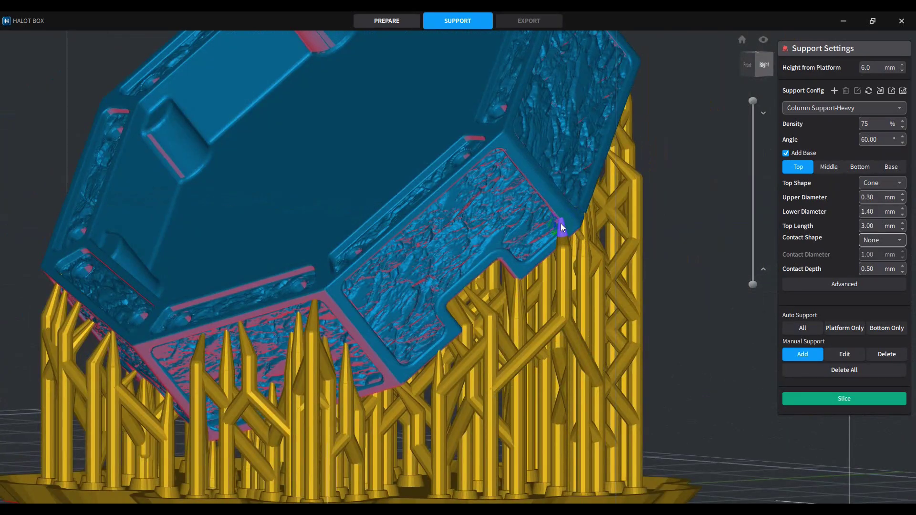
{"action": "left_click", "coordinate": [888, 354]}
{"action": "mouse_move", "coordinate": [608, 325]}
{"action": "right_mouse_down"}
{"action": "mouse_move", "coordinate": [640, 300]}
{"action": "mouse_move", "coordinate": [524, 307]}
{"action": "mouse_move", "coordinate": [603, 242]}
{"action": "right_mouse_up"}
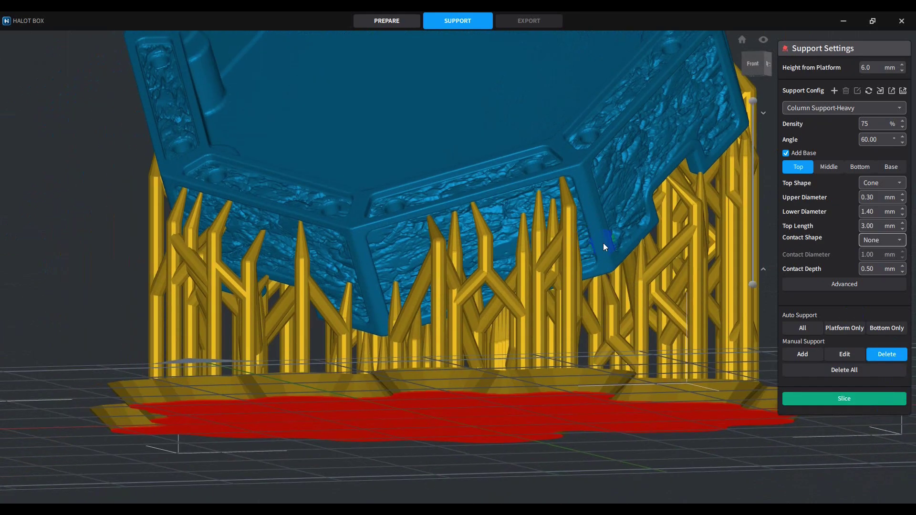
{"action": "left_click", "coordinate": [571, 216]}
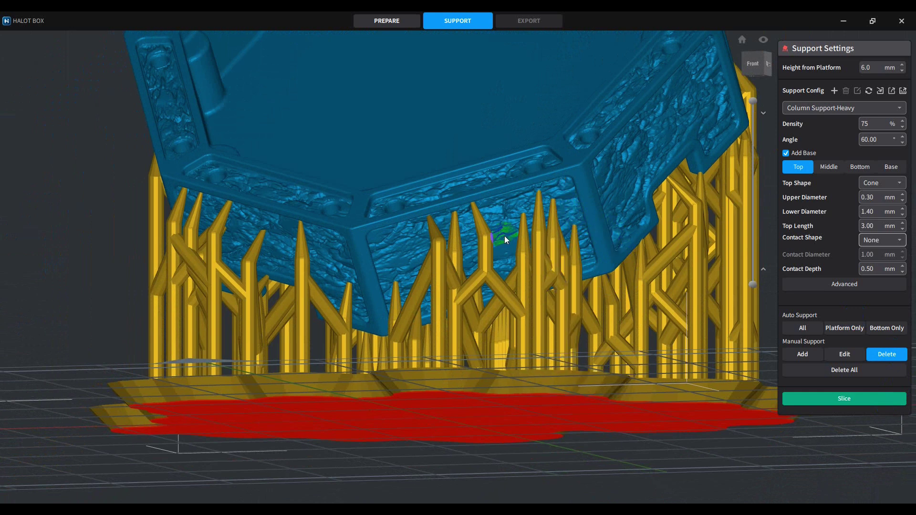
{"action": "left_click", "coordinate": [479, 213]}
{"action": "left_click", "coordinate": [434, 230]}
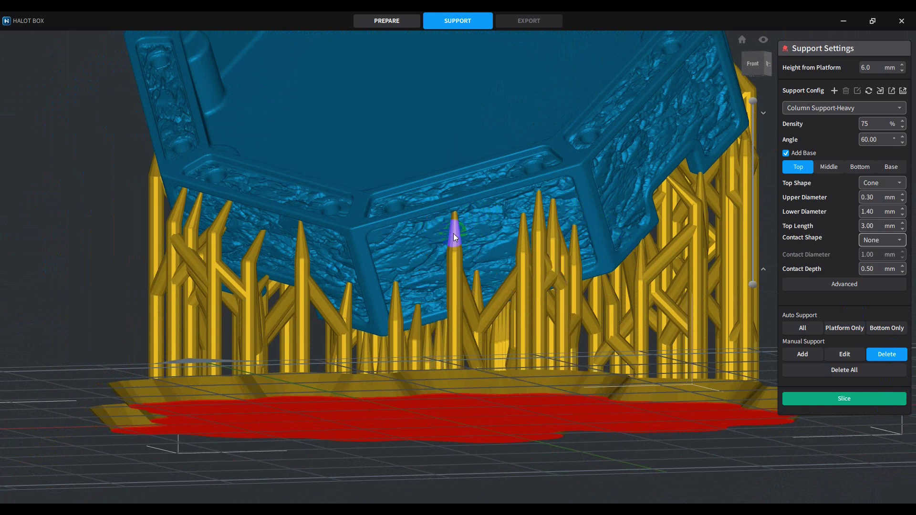
{"action": "left_click", "coordinate": [456, 232]}
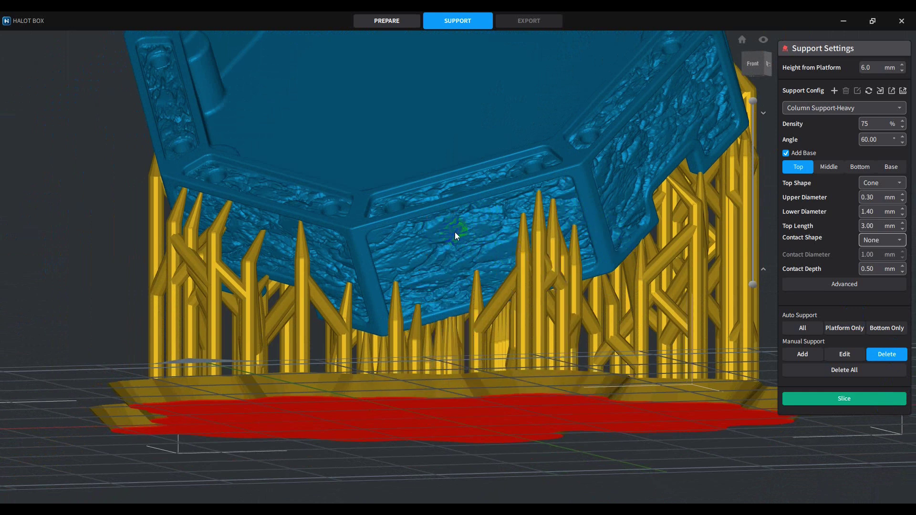
{"action": "left_click", "coordinate": [523, 230]}
{"action": "left_click", "coordinate": [559, 221]}
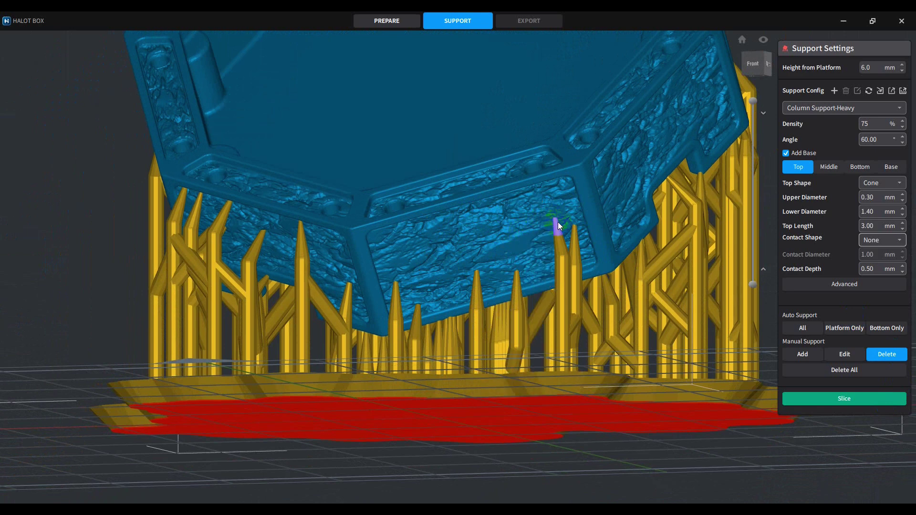
{"action": "left_click", "coordinate": [558, 237]}
{"action": "left_click", "coordinate": [578, 239]}
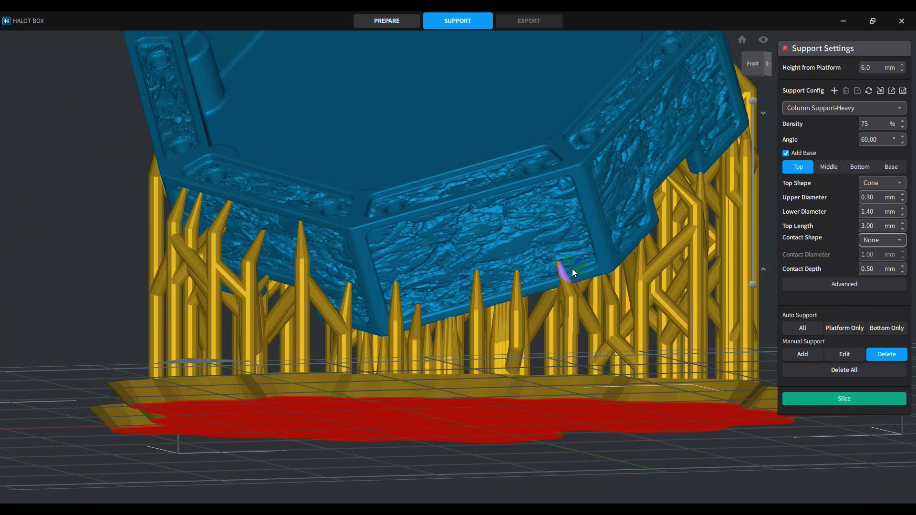
Remove the remaining support tips touching the lower part of the same front side wall.
{"action": "mouse_move", "coordinate": [573, 269]}
{"action": "right_mouse_down"}
{"action": "mouse_move", "coordinate": [528, 271]}
{"action": "mouse_move", "coordinate": [589, 274]}
{"action": "right_mouse_up"}
{"action": "left_click", "coordinate": [537, 294]}
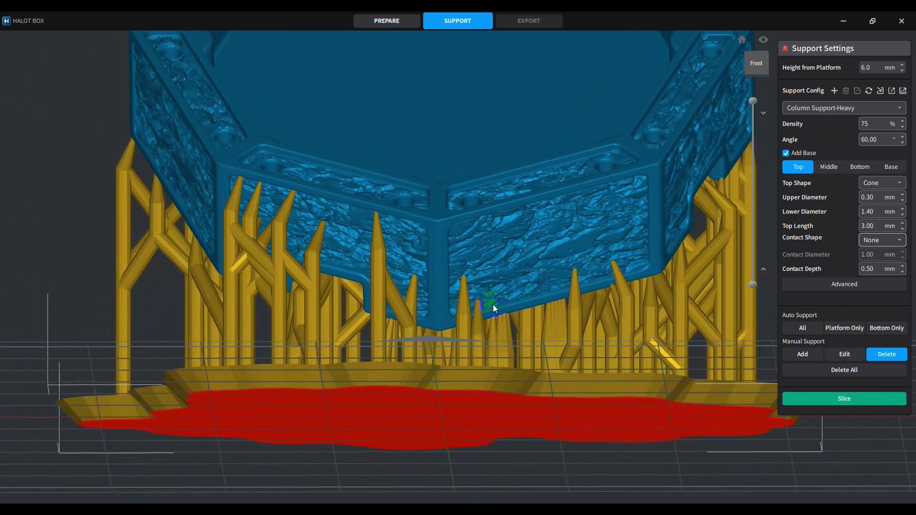
{"action": "left_click", "coordinate": [461, 300]}
{"action": "left_click", "coordinate": [478, 316]}
{"action": "left_click", "coordinate": [574, 289]}
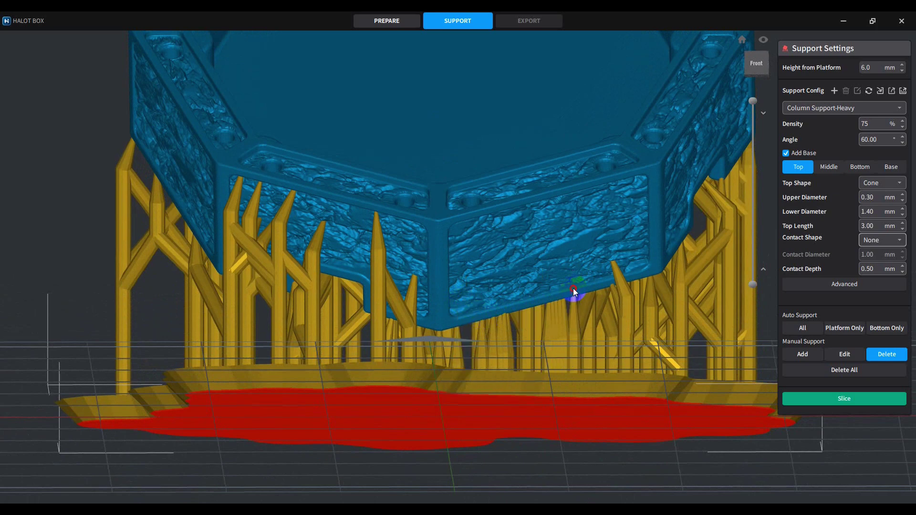
{"action": "left_click", "coordinate": [629, 315]}
Delete the supports that touch the textured face of the adjacent side wall with the notch.
{"action": "left_click_drag", "start_coordinate": [630, 313], "coordinate": [394, 325]}
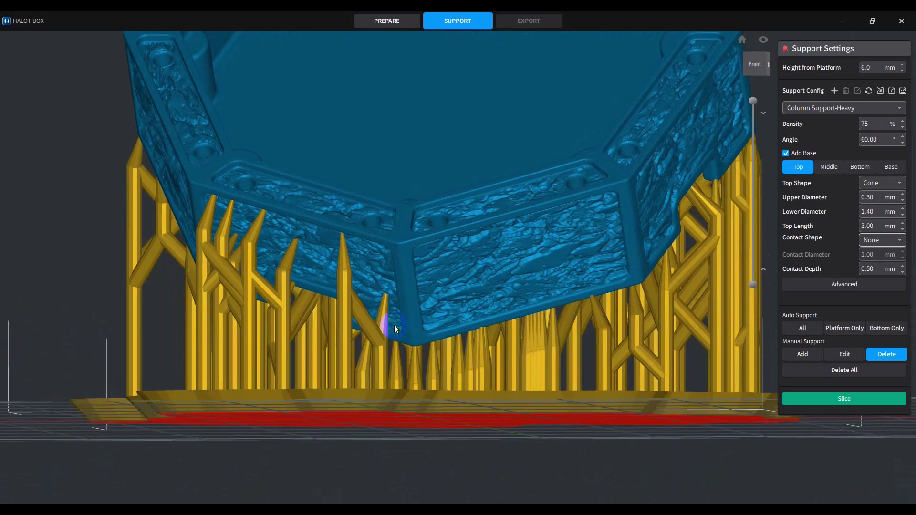
{"action": "left_click", "coordinate": [384, 317]}
{"action": "left_click", "coordinate": [347, 282]}
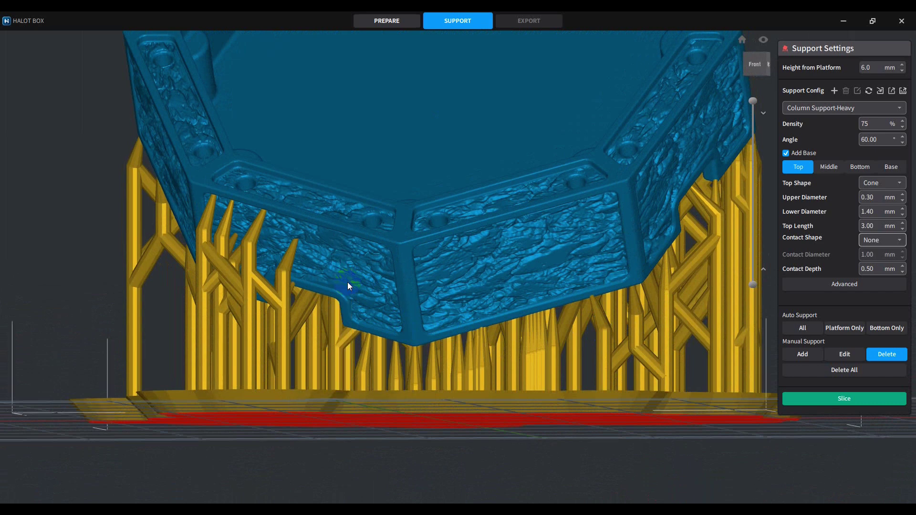
{"action": "left_click", "coordinate": [293, 292]}
{"action": "left_click", "coordinate": [250, 261]}
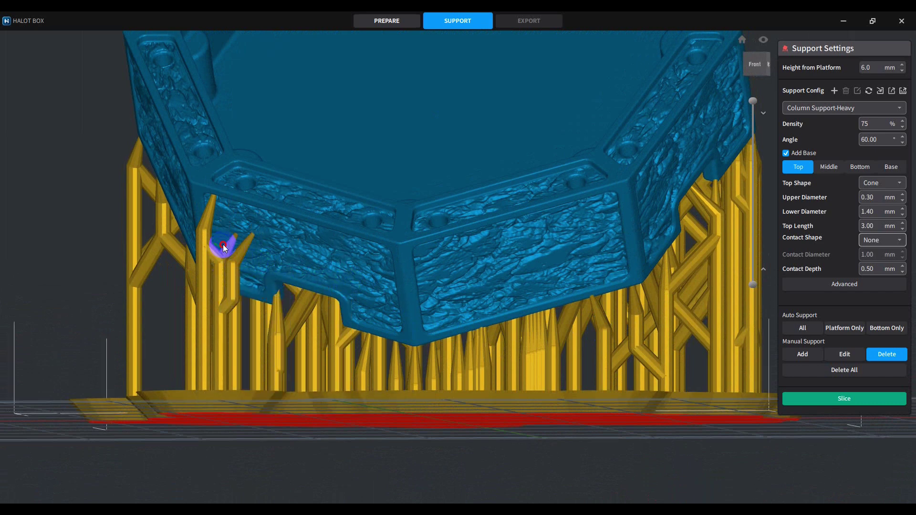
{"action": "left_click", "coordinate": [206, 242]}
{"action": "left_click", "coordinate": [228, 265]}
{"action": "left_click", "coordinate": [212, 276]}
Delete the overlapping supports crowding the lower corner beside the notch in that side wall.
{"action": "right_click_drag", "start_coordinate": [282, 271], "coordinate": [403, 284]}
{"action": "left_click_drag", "start_coordinate": [403, 285], "coordinate": [374, 273]}
{"action": "scroll", "coordinate": [377, 295], "scroll_direction": "up", "scroll_amount": 6}
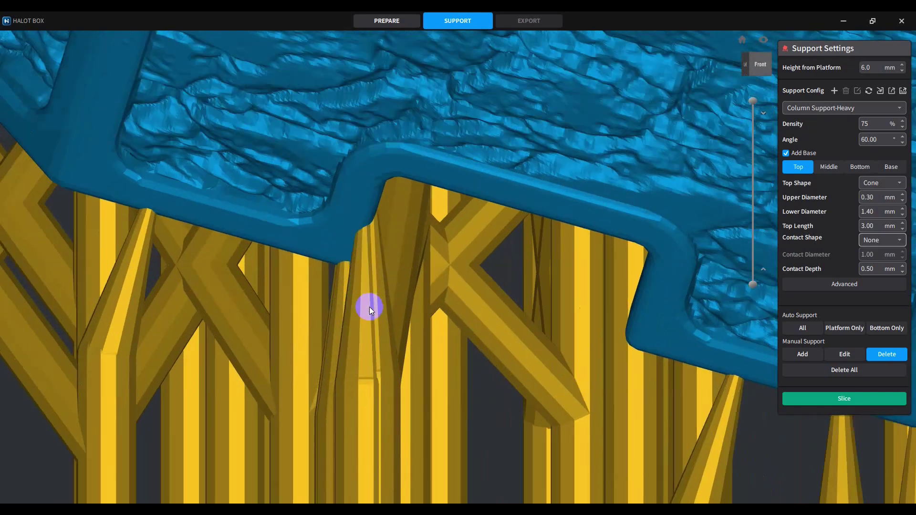
{"action": "right_click_drag", "start_coordinate": [370, 307], "coordinate": [406, 284]}
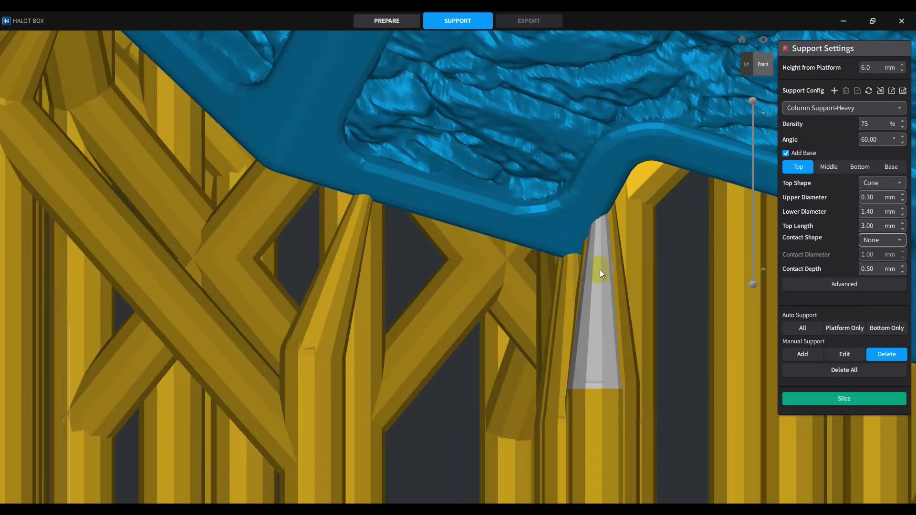
{"action": "left_click", "coordinate": [598, 268]}
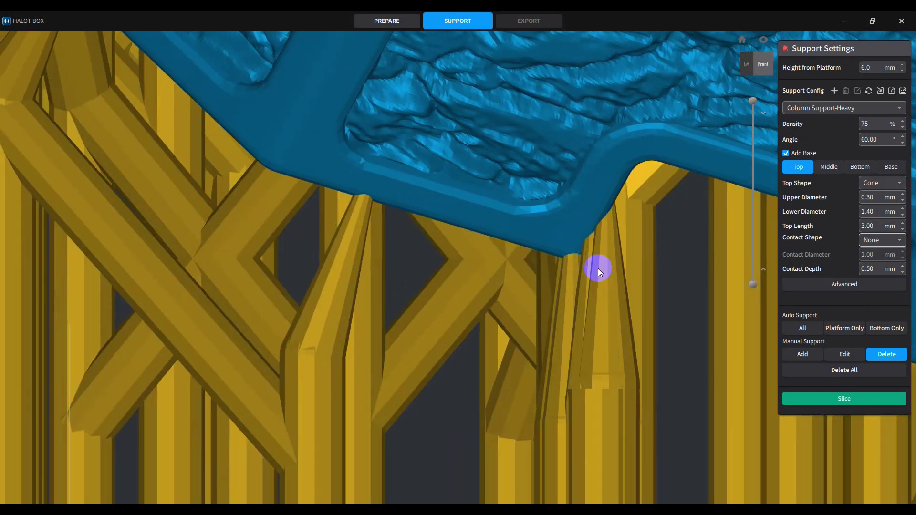
{"action": "left_click", "coordinate": [605, 308]}
{"action": "left_click", "coordinate": [602, 309]}
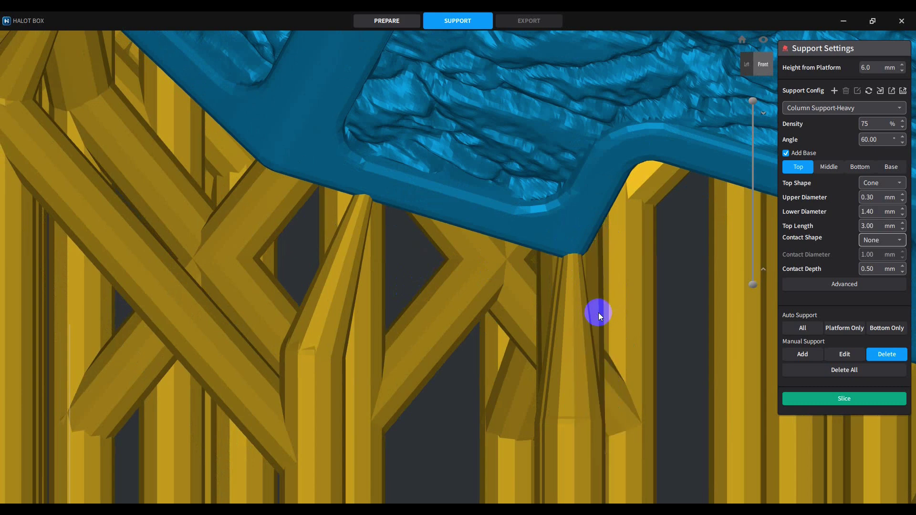
Add manual supports along the upper edge and inner corner of the notch in the side wall.
{"action": "right_click_drag", "start_coordinate": [585, 309], "coordinate": [524, 325]}
{"action": "scroll", "coordinate": [484, 333], "scroll_direction": "down", "scroll_amount": 6}
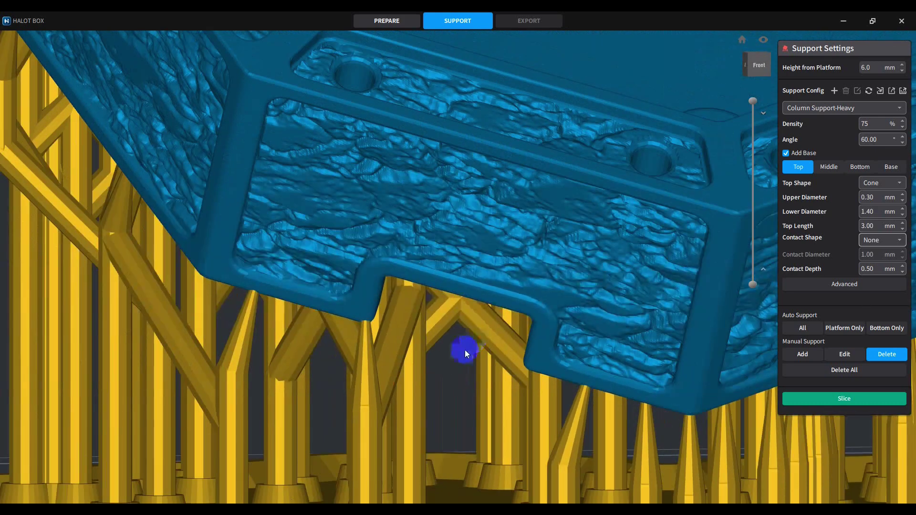
{"action": "middle_click_drag", "start_coordinate": [465, 351], "coordinate": [556, 251]}
{"action": "left_click", "coordinate": [804, 354]}
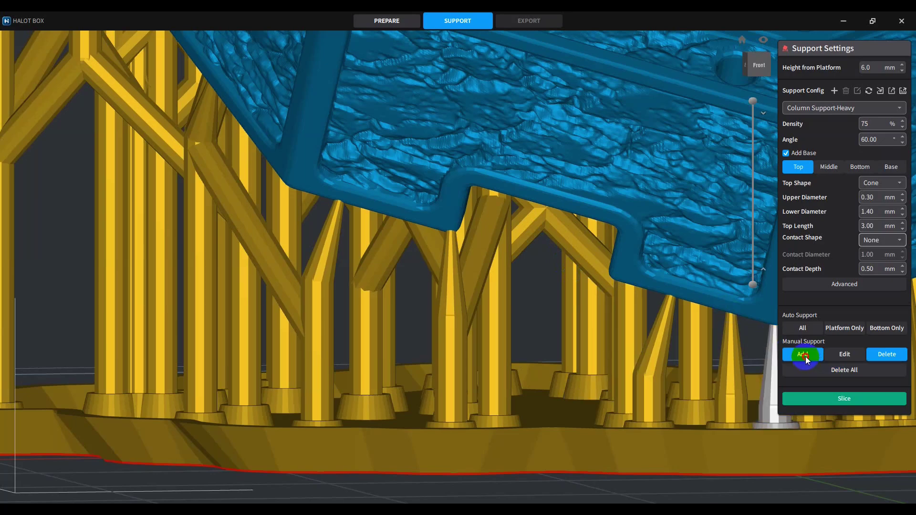
{"action": "right_click_drag", "start_coordinate": [637, 293], "coordinate": [678, 279]}
{"action": "middle_click_drag", "start_coordinate": [678, 278], "coordinate": [553, 296]}
{"action": "right_click_drag", "start_coordinate": [552, 296], "coordinate": [548, 290]}
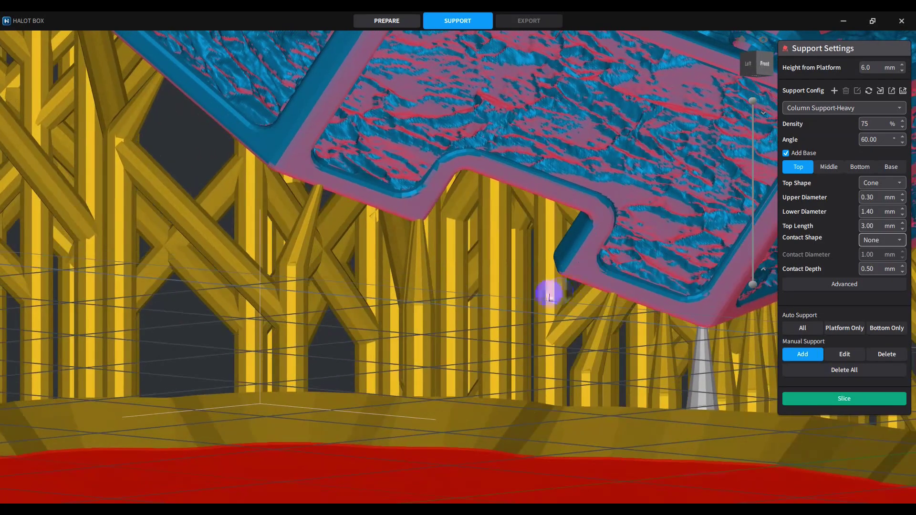
{"action": "left_click", "coordinate": [563, 275]}
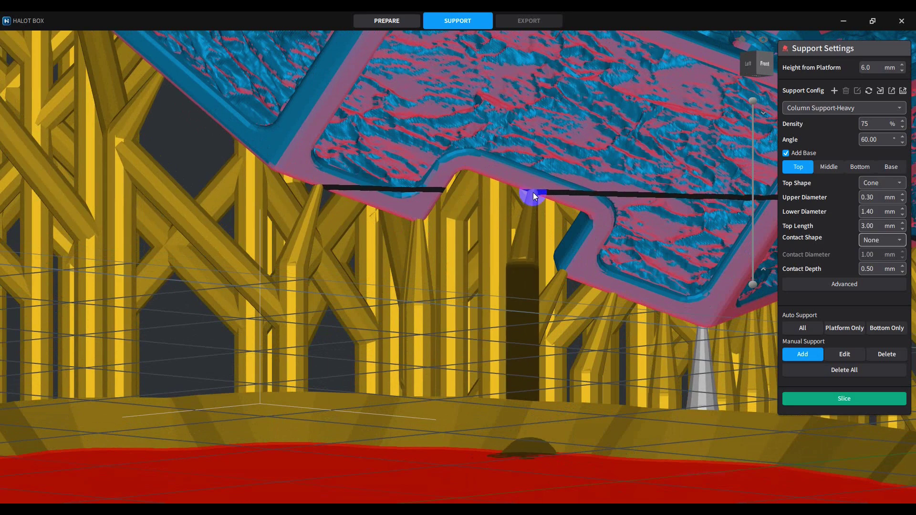
{"action": "left_click", "coordinate": [528, 191]}
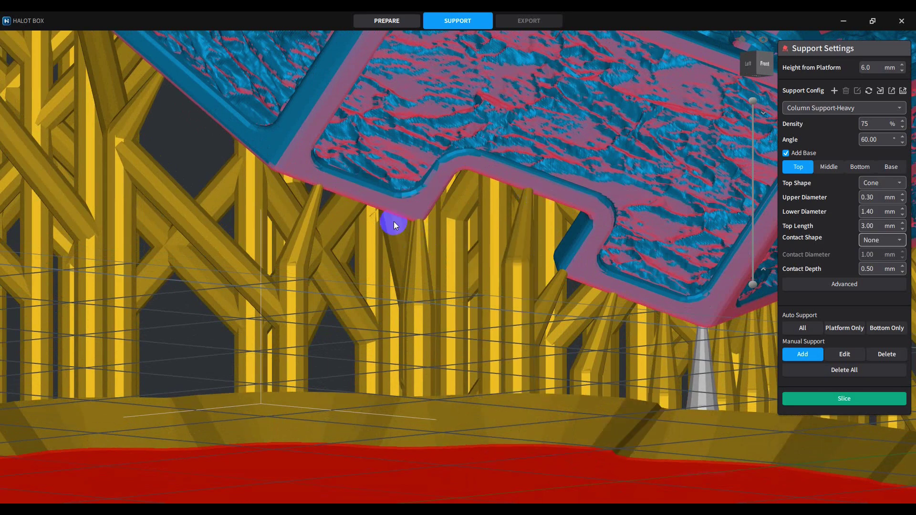
Thin out the crowded supports under the lower edge of the front side wall near the tile's lowest corner.
{"action": "right_click_drag", "start_coordinate": [360, 216], "coordinate": [265, 262]}
{"action": "left_click_drag", "start_coordinate": [266, 266], "coordinate": [223, 256]}
{"action": "left_click", "coordinate": [887, 354]}
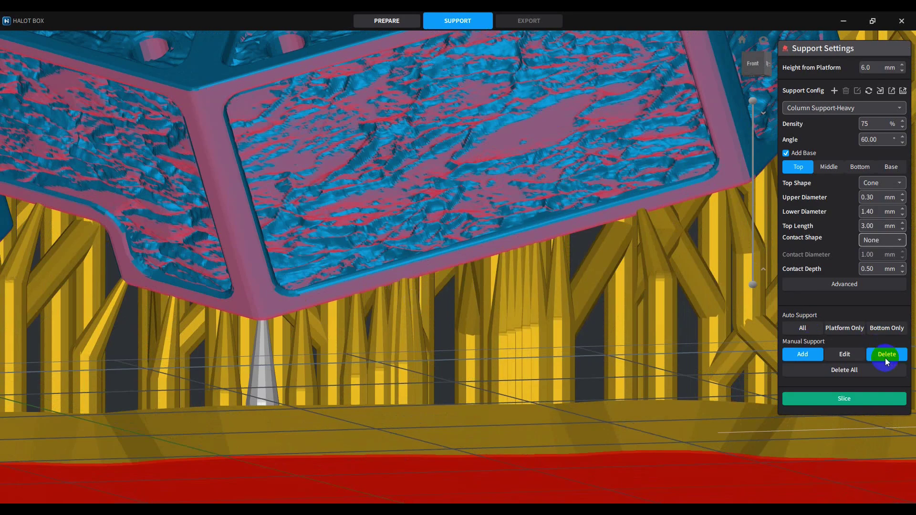
{"action": "left_click", "coordinate": [406, 305]}
{"action": "left_click", "coordinate": [394, 308]}
{"action": "left_click", "coordinate": [400, 306]}
{"action": "left_click", "coordinate": [359, 317]}
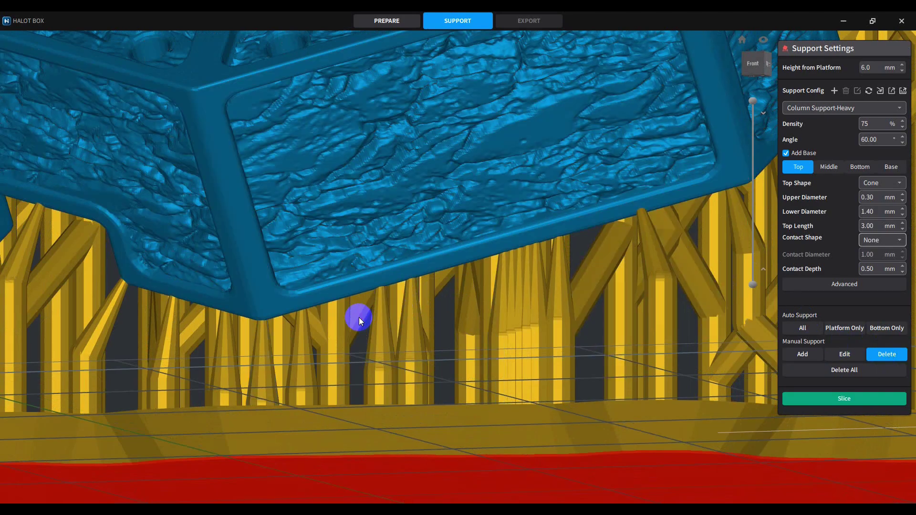
Add a manual support on the tile's underside in the gap below the notch of the raised rear edge.
{"action": "right_click_drag", "start_coordinate": [413, 304], "coordinate": [391, 302]}
{"action": "left_click_drag", "start_coordinate": [392, 303], "coordinate": [429, 262]}
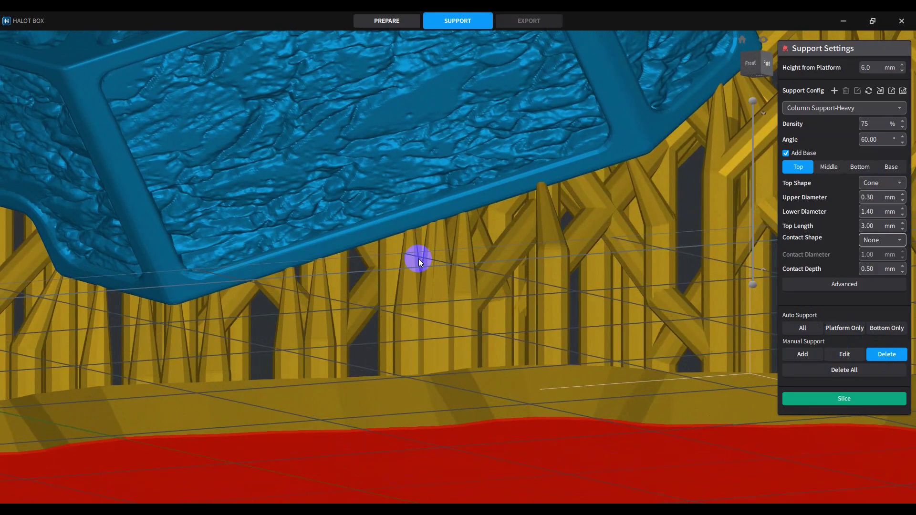
{"action": "left_click_drag", "start_coordinate": [464, 254], "coordinate": [549, 334]}
{"action": "scroll", "coordinate": [388, 312], "scroll_direction": "down", "scroll_amount": 5}
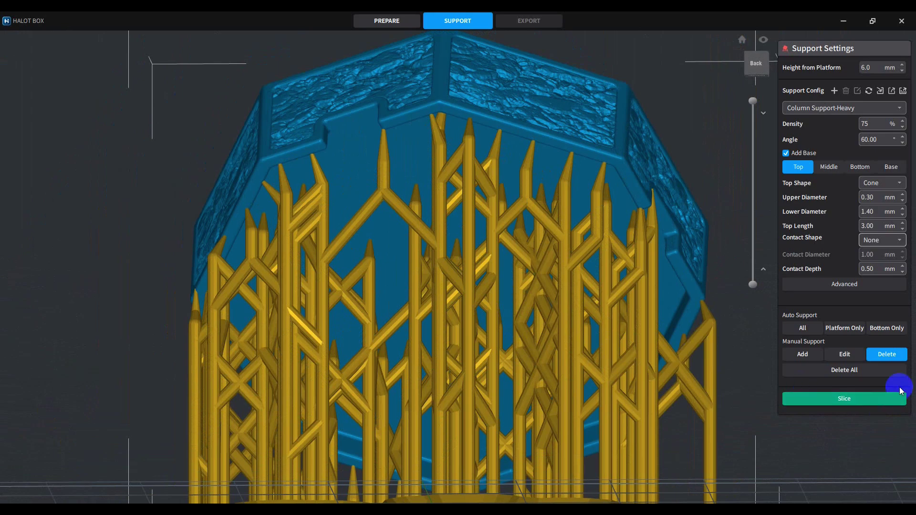
{"action": "left_click", "coordinate": [803, 354]}
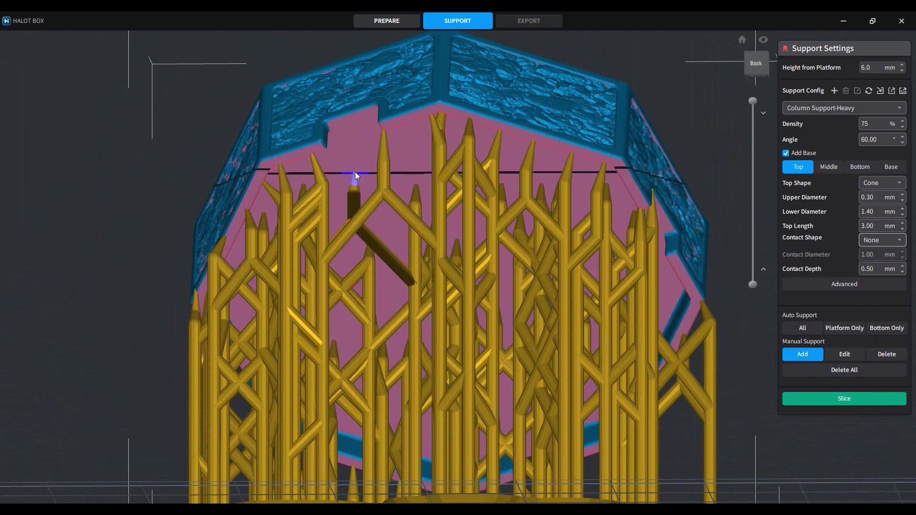
{"action": "left_click", "coordinate": [371, 191]}
Add manual supports in the widest unsupported gaps across the middle and lower part of the tile's underside.
{"action": "left_click_drag", "start_coordinate": [420, 245], "coordinate": [551, 279]}
{"action": "left_click", "coordinate": [585, 339]}
{"action": "left_click", "coordinate": [491, 458]}
{"action": "left_click", "coordinate": [275, 266]}
{"action": "left_click", "coordinate": [392, 227]}
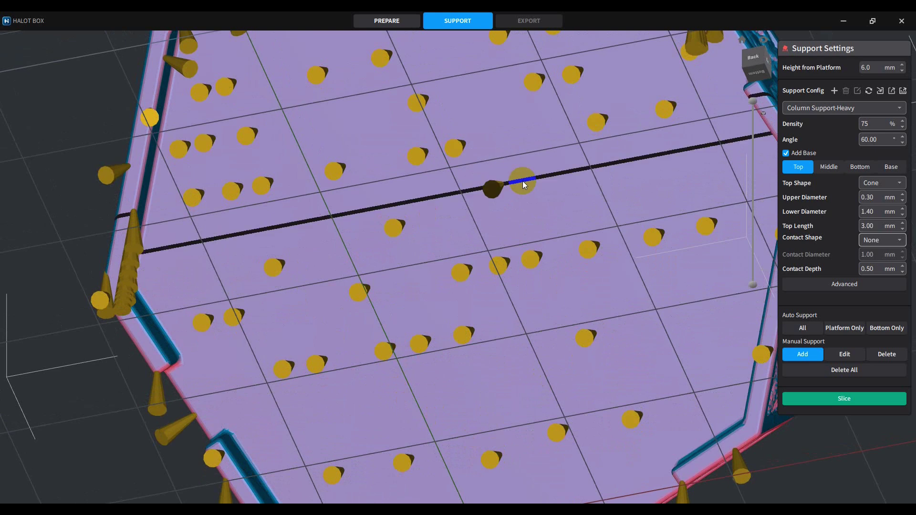
{"action": "left_click", "coordinate": [556, 168]}
Fill the remaining gaps on the underside with manual supports near the raised edge and beside the side wall.
{"action": "scroll", "coordinate": [650, 366], "scroll_direction": "down", "scroll_amount": 4}
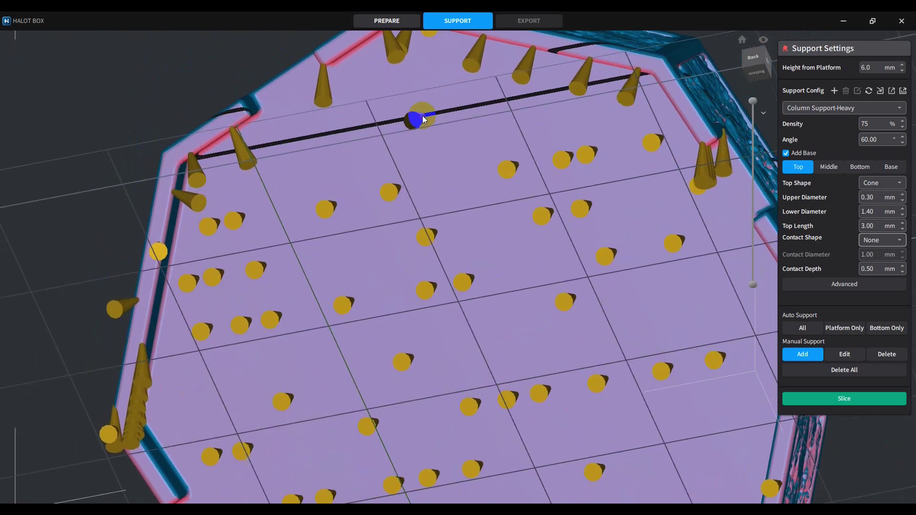
{"action": "scroll", "coordinate": [531, 340], "scroll_direction": "up", "scroll_amount": 4}
{"action": "middle_click_drag", "start_coordinate": [531, 340], "coordinate": [354, 164]}
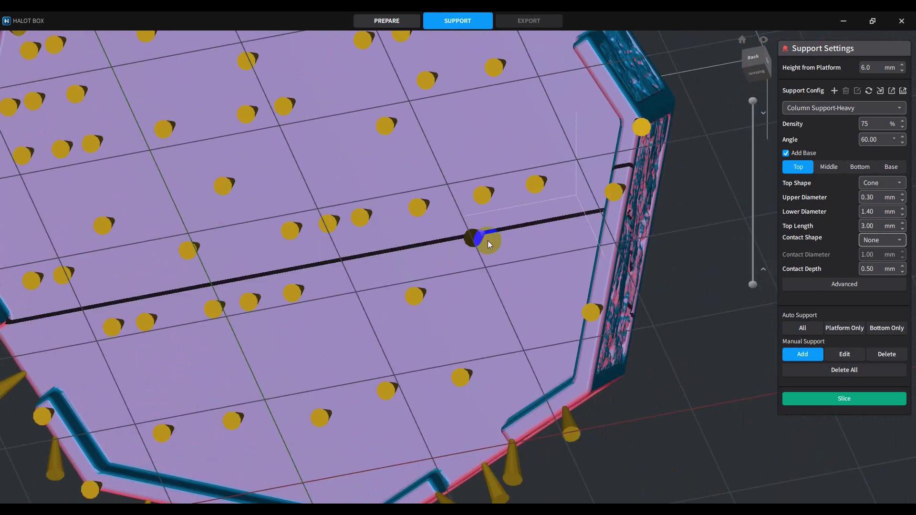
{"action": "left_click", "coordinate": [531, 284]}
{"action": "scroll", "coordinate": [530, 284], "scroll_direction": "down", "scroll_amount": 2}
{"action": "scroll", "coordinate": [372, 381], "scroll_direction": "down", "scroll_amount": 3}
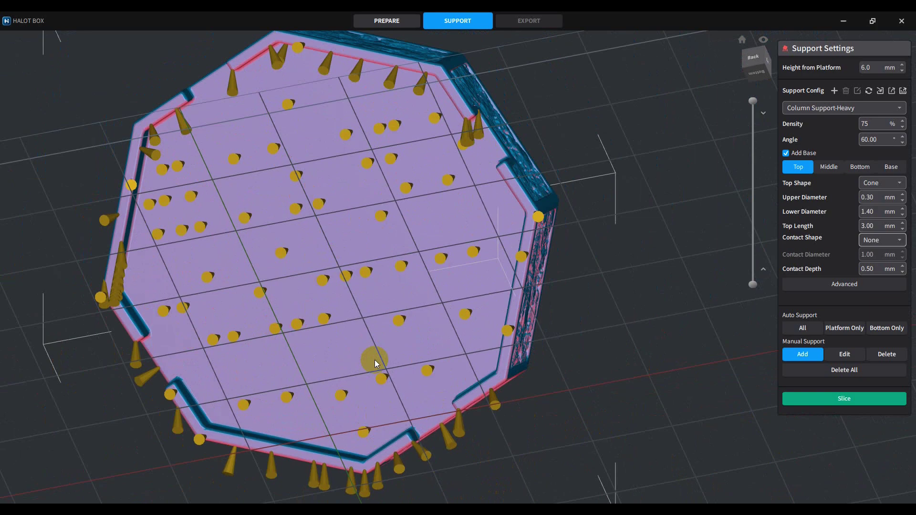
{"action": "scroll", "coordinate": [389, 310], "scroll_direction": "up", "scroll_amount": 1}
{"action": "middle_click_drag", "start_coordinate": [405, 307], "coordinate": [490, 299]}
{"action": "right_click_drag", "start_coordinate": [606, 297], "coordinate": [538, 345]}
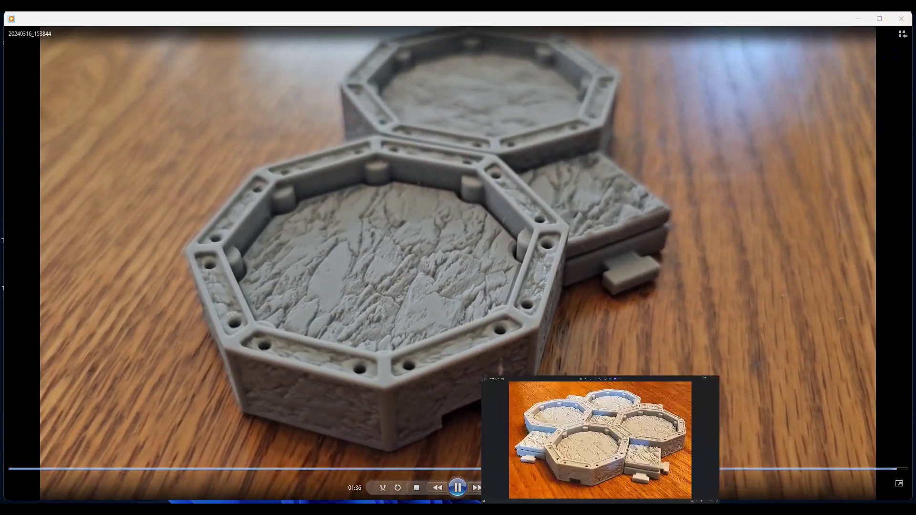
Switch from the video to the photos of the printed tiles and view 20240317_072836.jpg.
{"action": "left_click", "coordinate": [716, 501]}
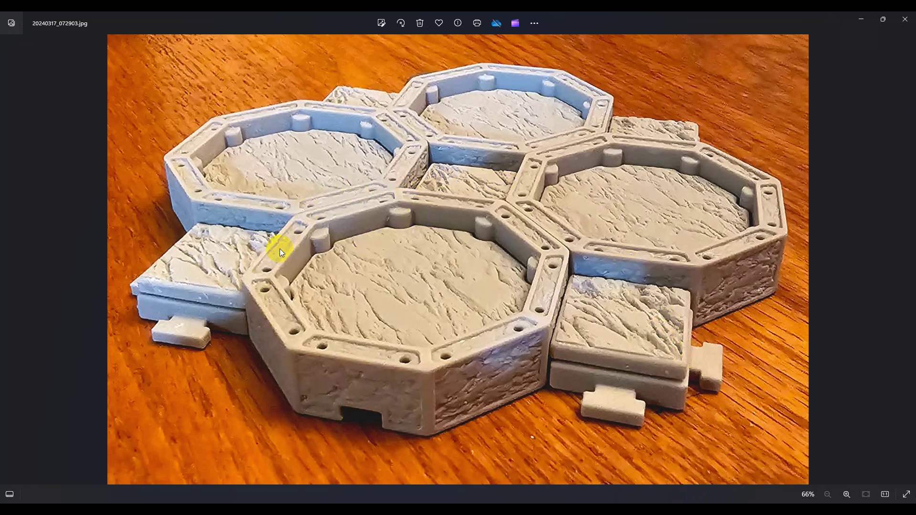
{"action": "left_click", "coordinate": [906, 262]}
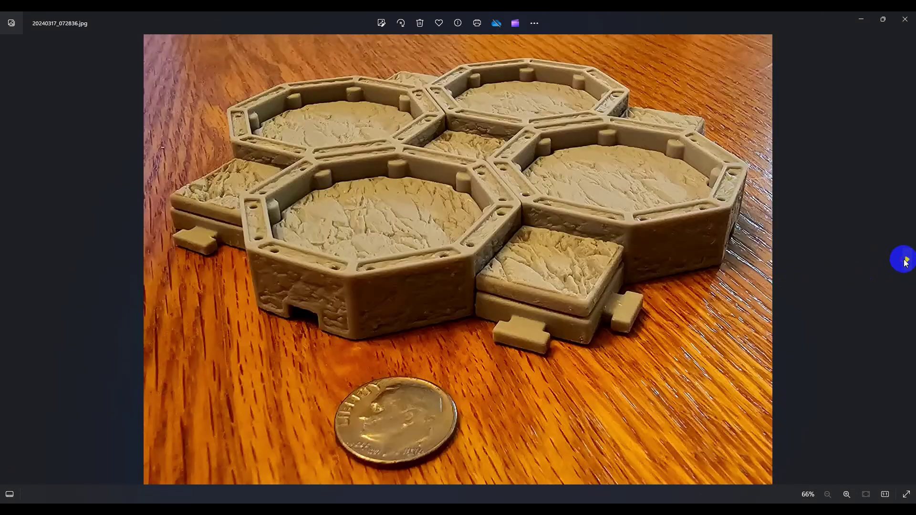